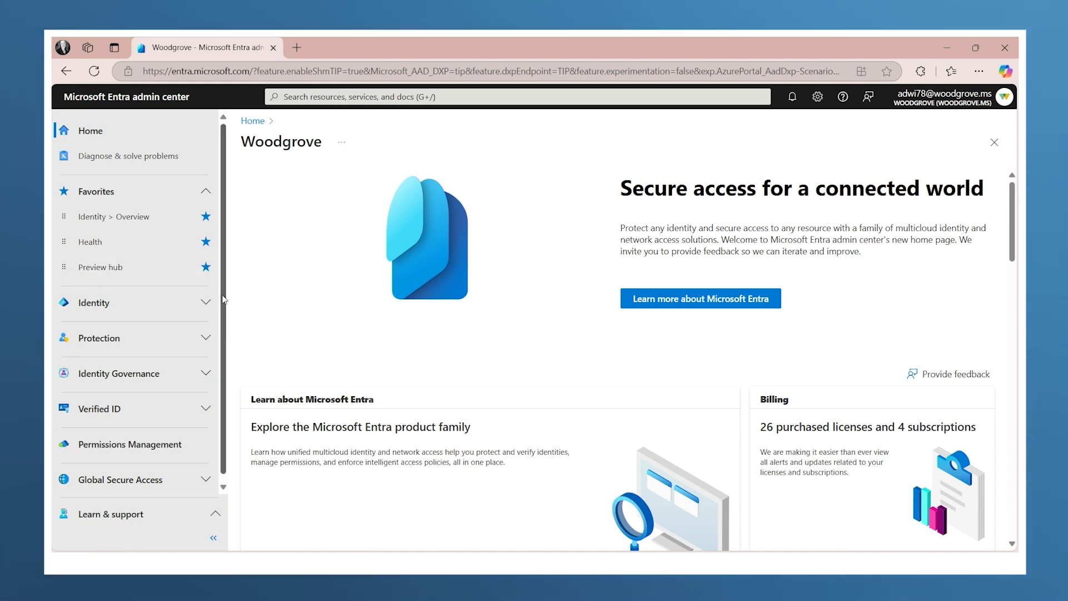
Step: Scroll the Woodgrove tenant's Entra admin center home page with its pinned favorites
scroll(223, 299, "down", 1)
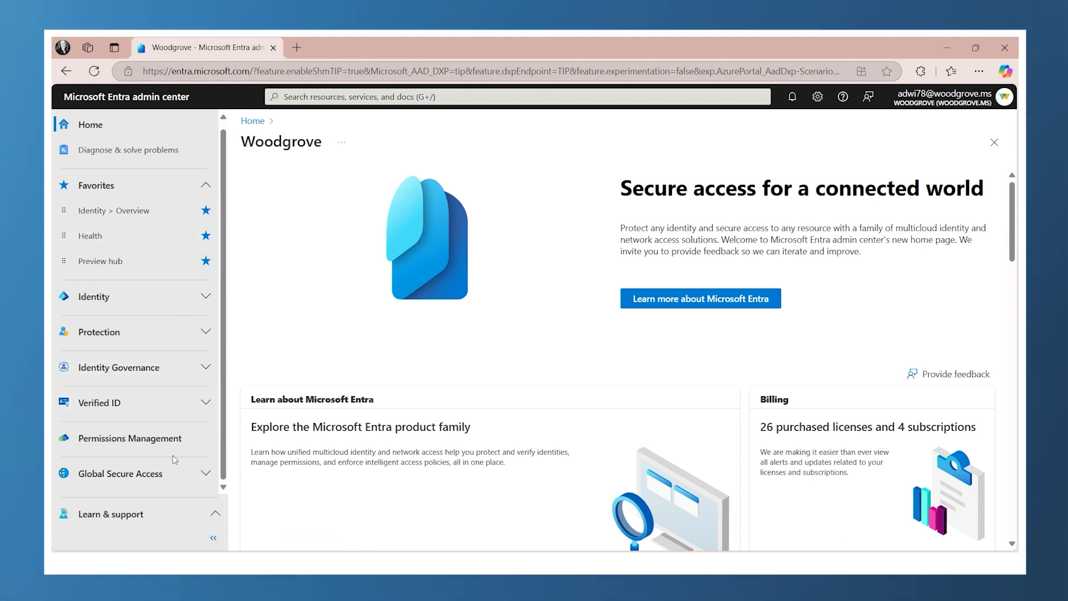
Step: Expand Identity, show more, expand Monitoring & health, and open the tenant's Health page
left_click(138, 375)
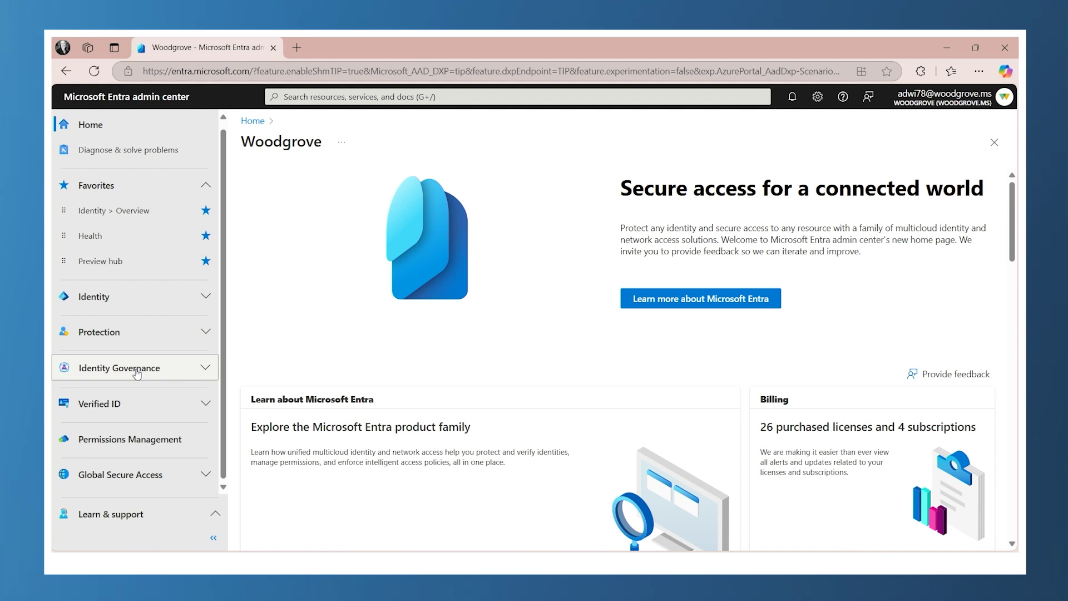
left_click(117, 303)
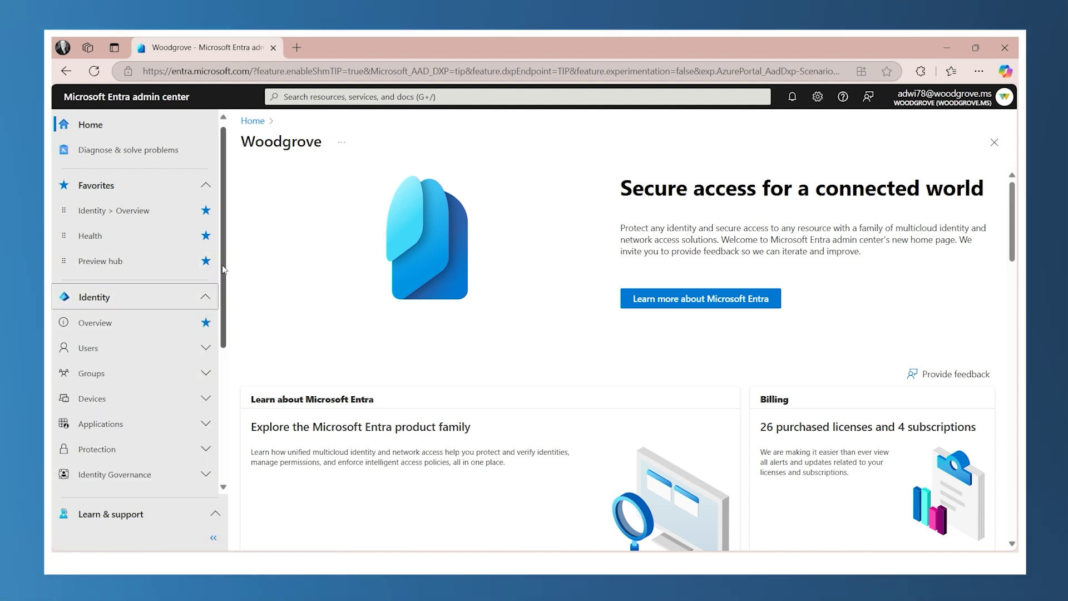
left_click_drag(225, 271, 215, 340)
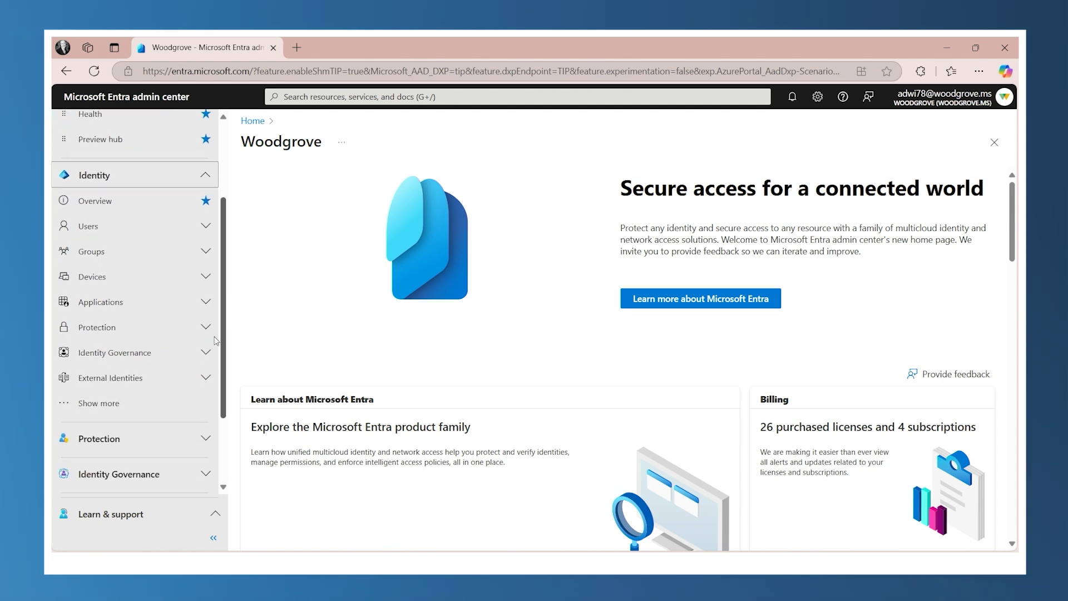
scroll(216, 340, "down", 1)
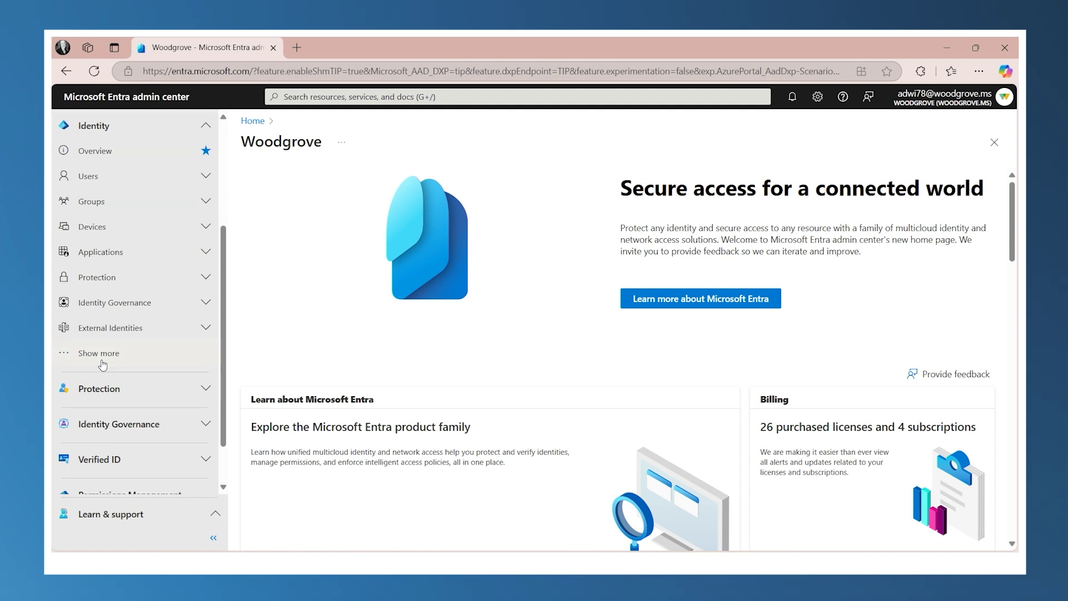
left_click(101, 364)
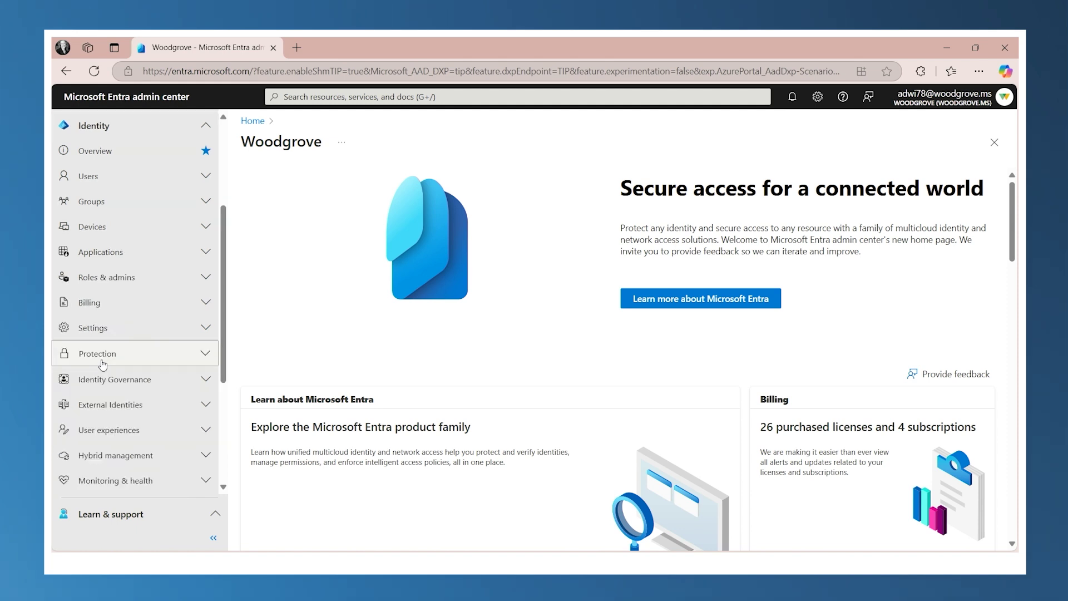
left_click(133, 484)
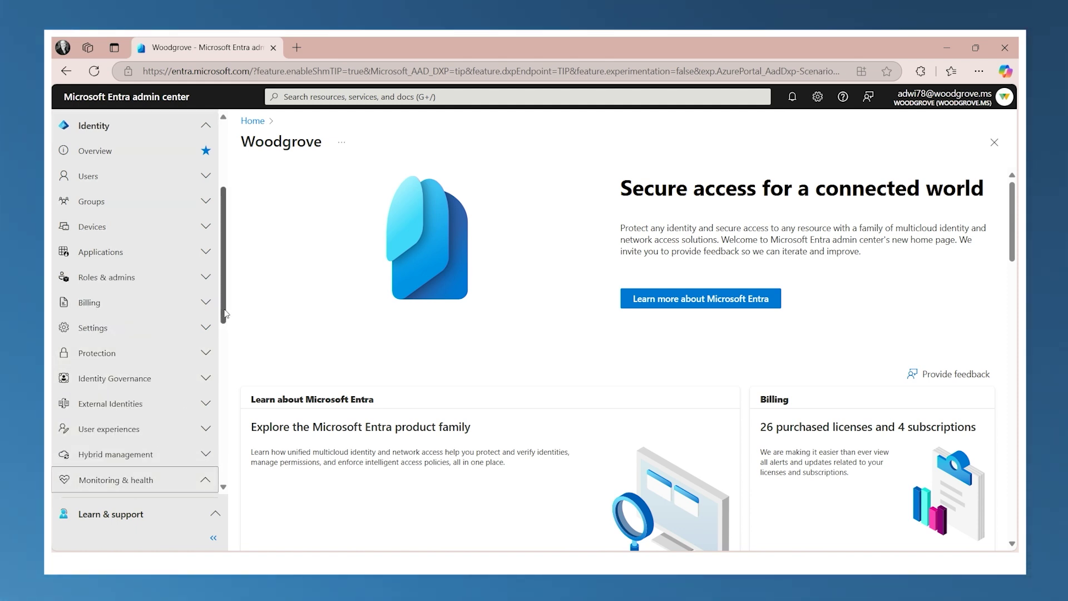
left_click_drag(228, 321, 232, 427)
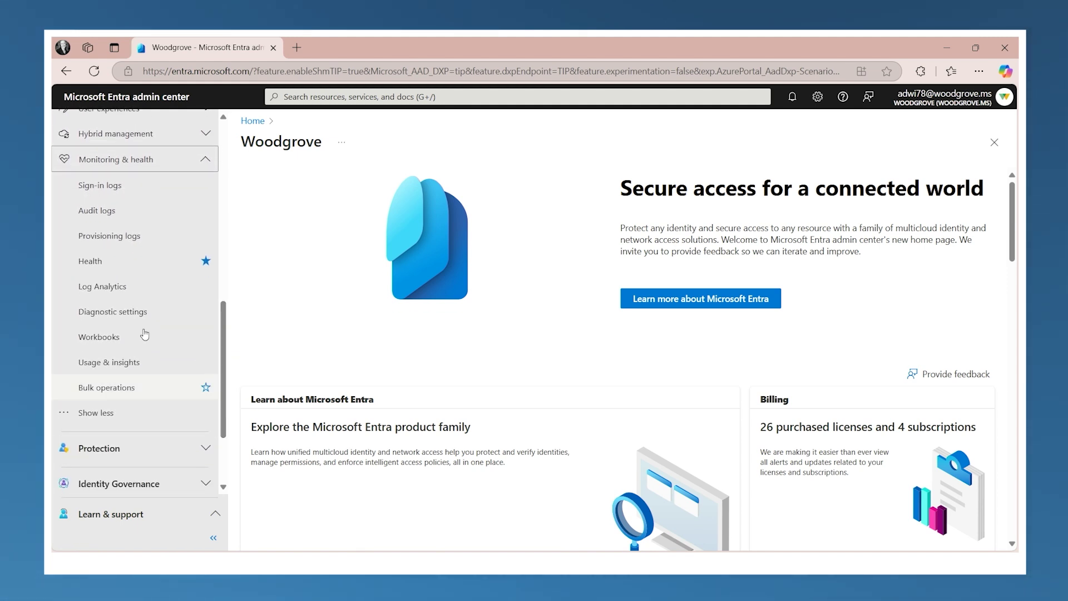
left_click(97, 270)
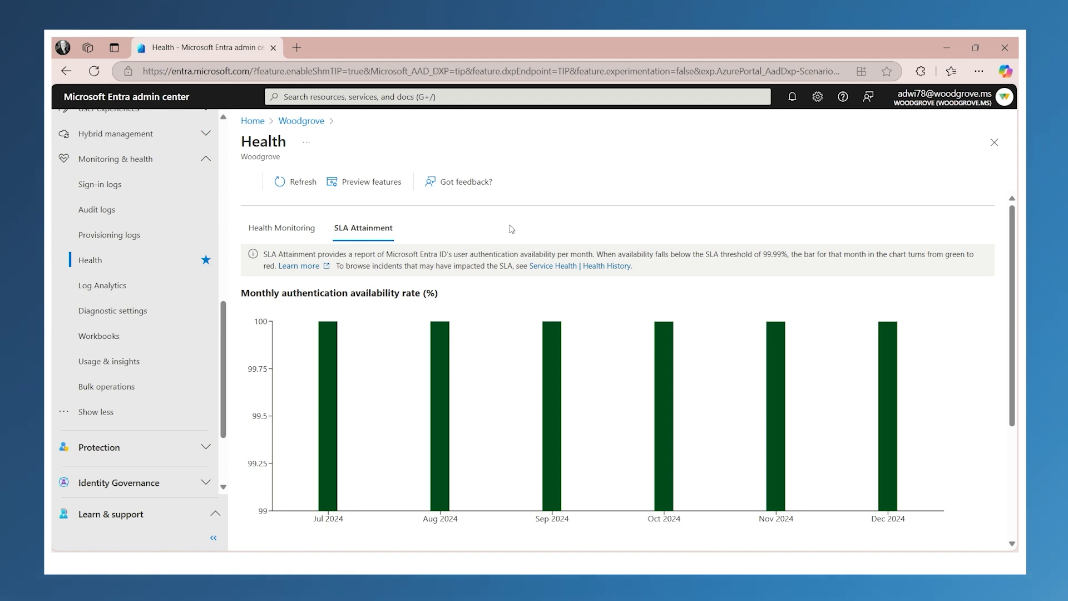
Step: Show Health Monitoring with all four scenarios listed
left_click(299, 232)
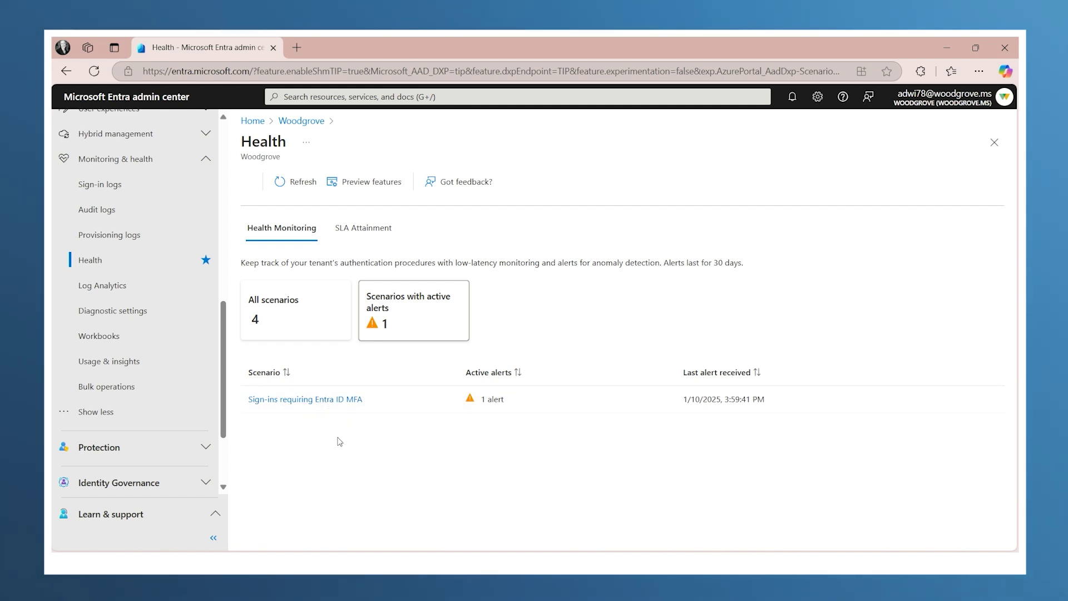
left_click(299, 304)
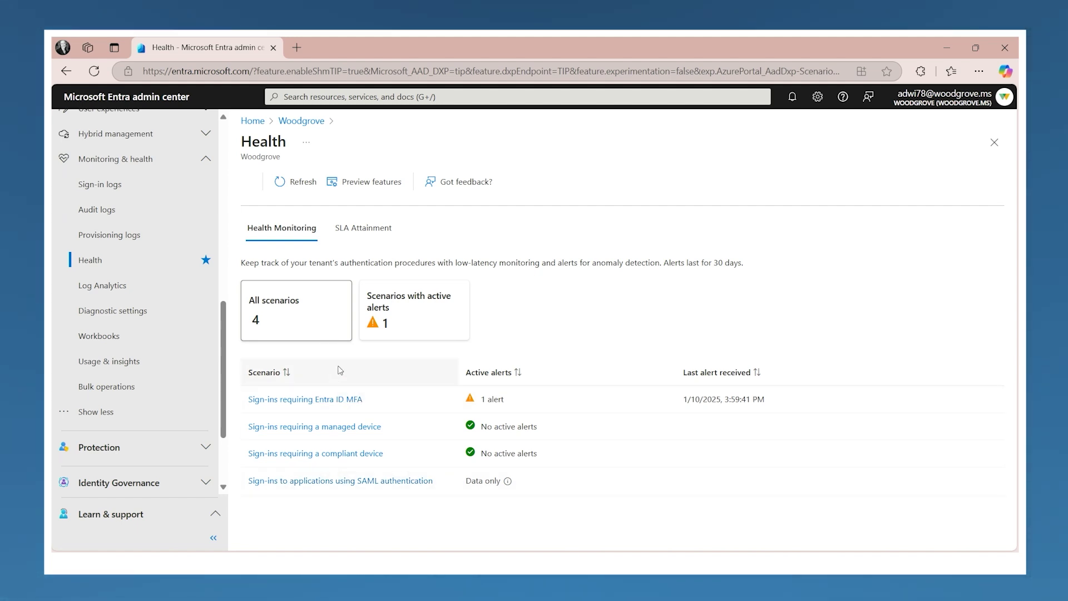
Step: Sort scenarios by name ascending and open 'Sign-ins requiring Entra ID MFA'
double_click(342, 401)
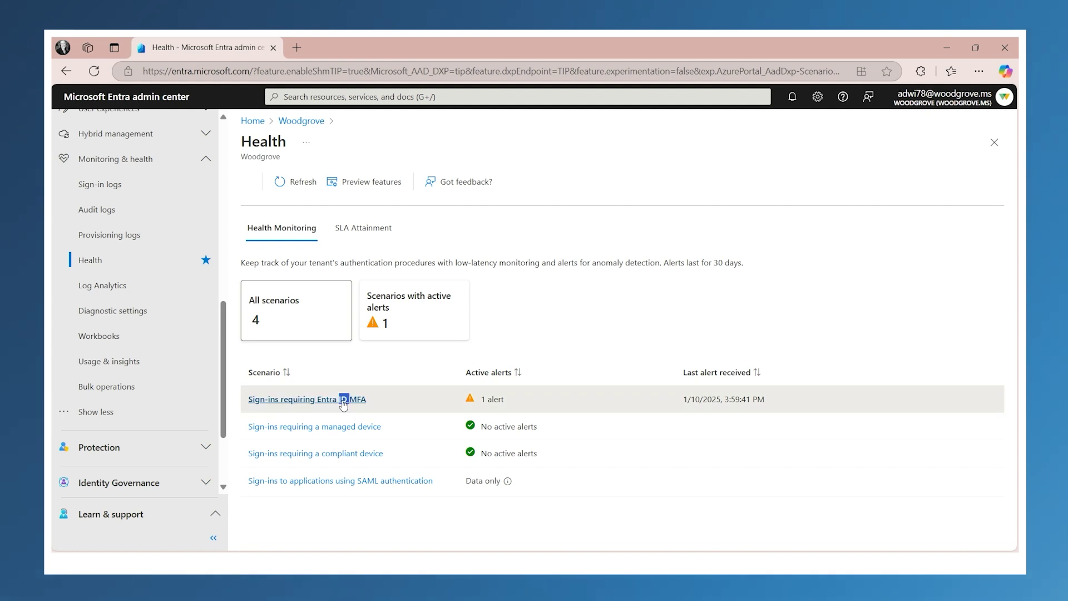
left_click(300, 401)
left_click(402, 368)
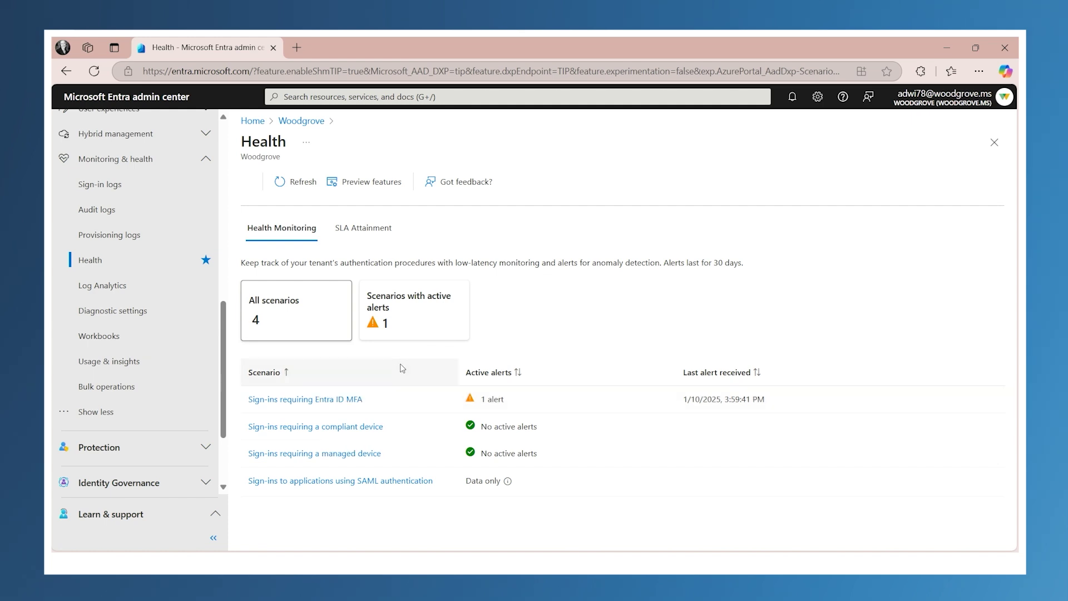
left_click(326, 401)
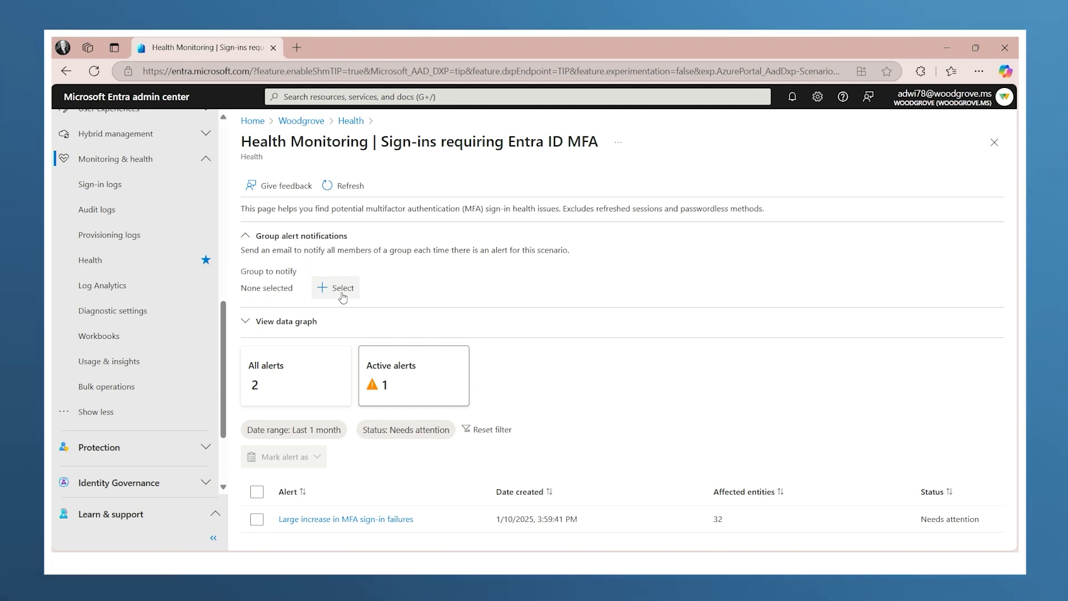
Step: Set the DevOps group as the alert notification group and close the MFA scenario page
left_click(342, 297)
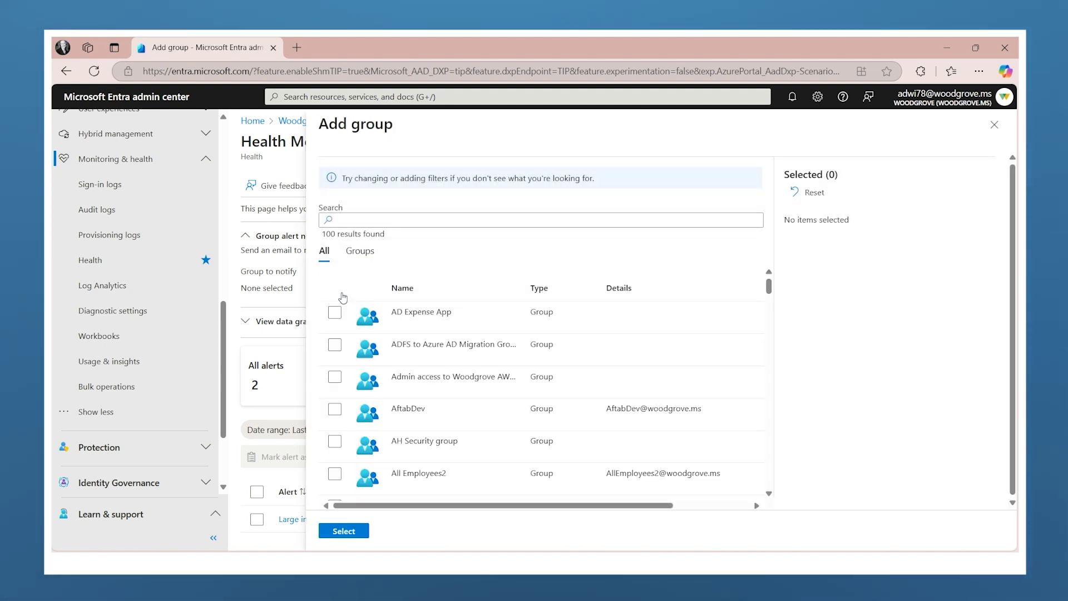
left_click(380, 218)
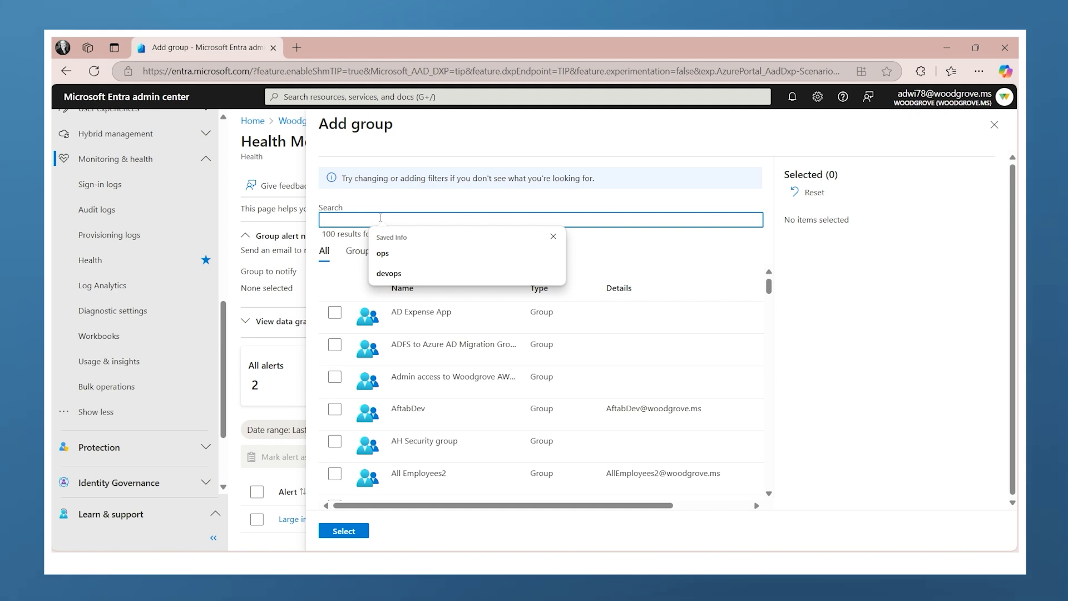
type("Devops")
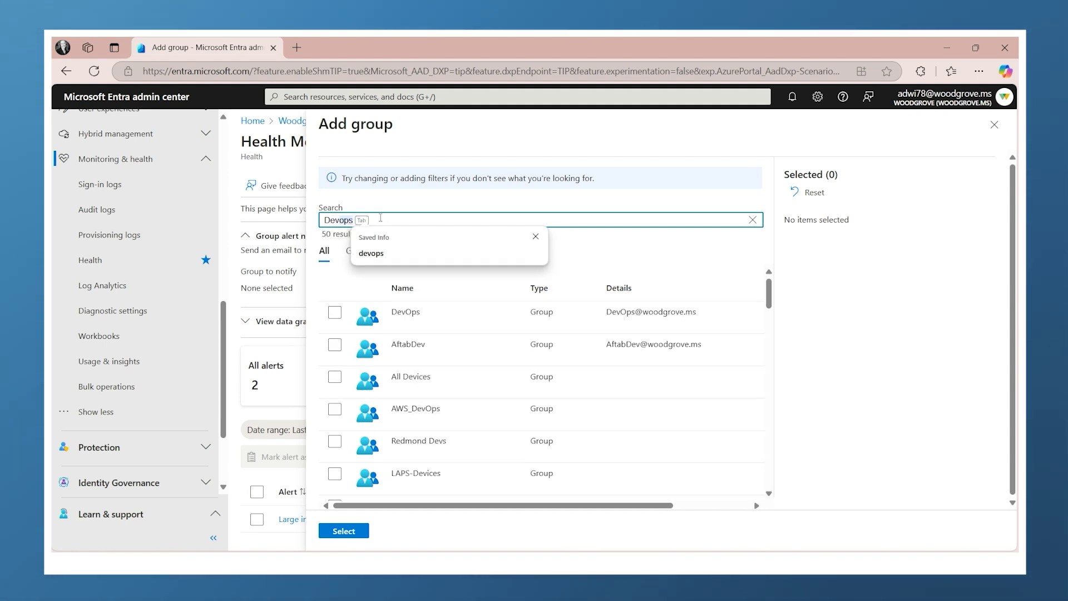
left_click(383, 254)
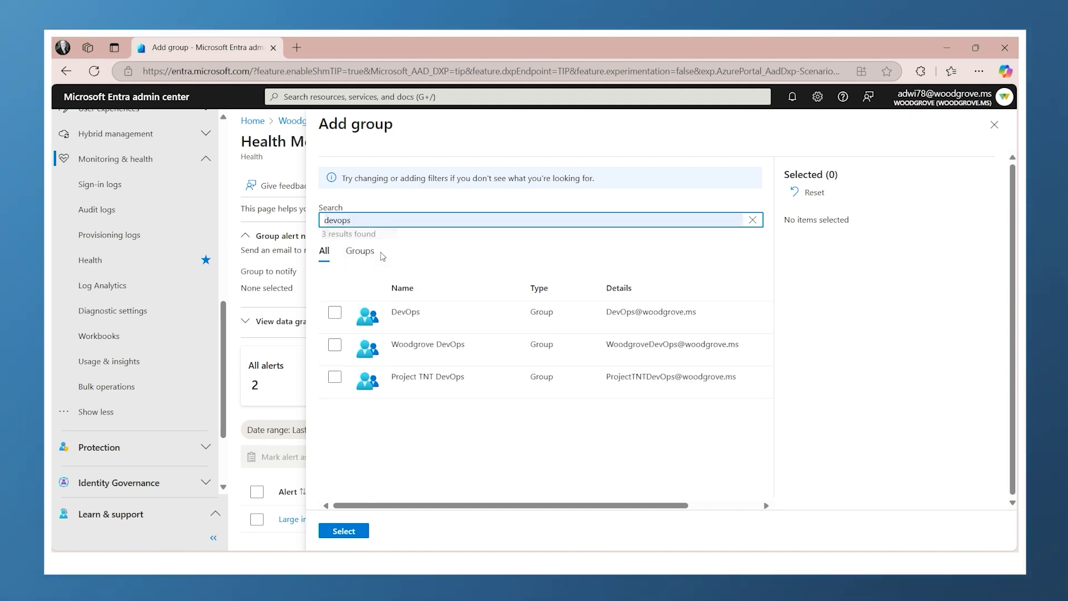
left_click(334, 312)
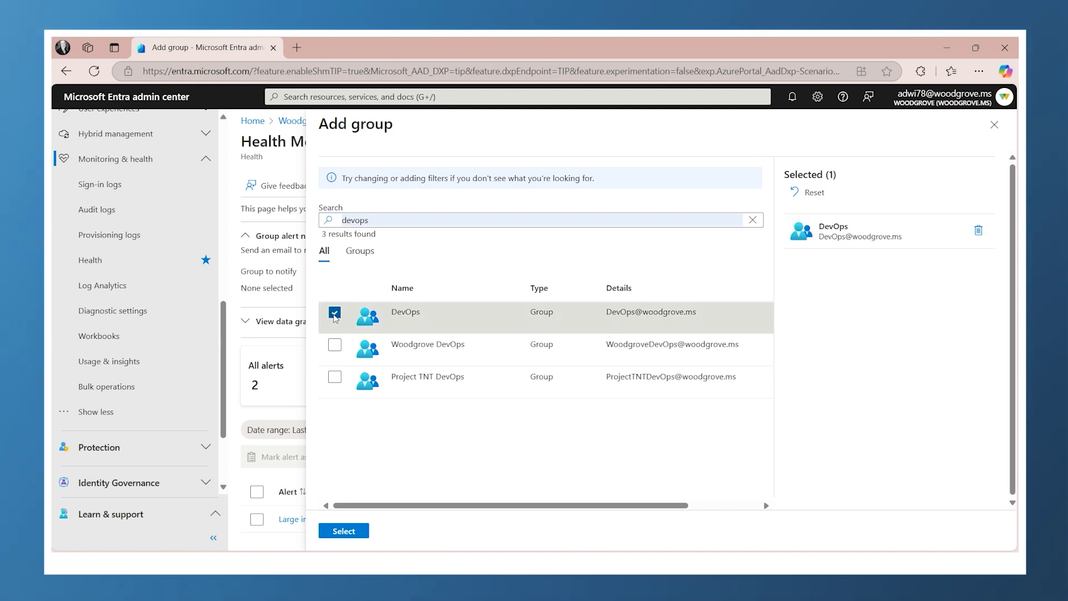
left_click(356, 531)
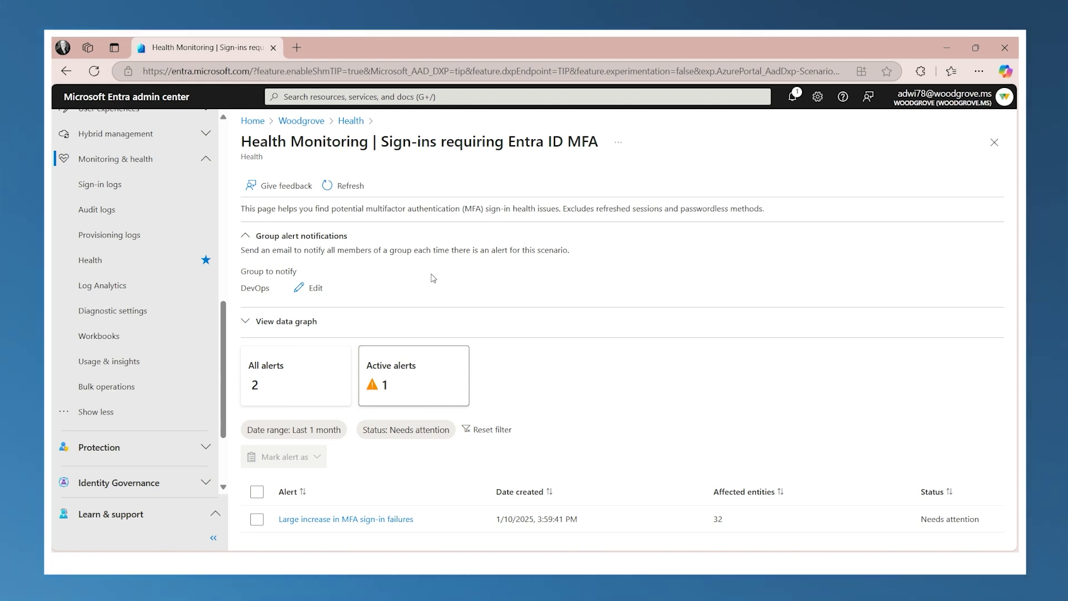
left_click(994, 144)
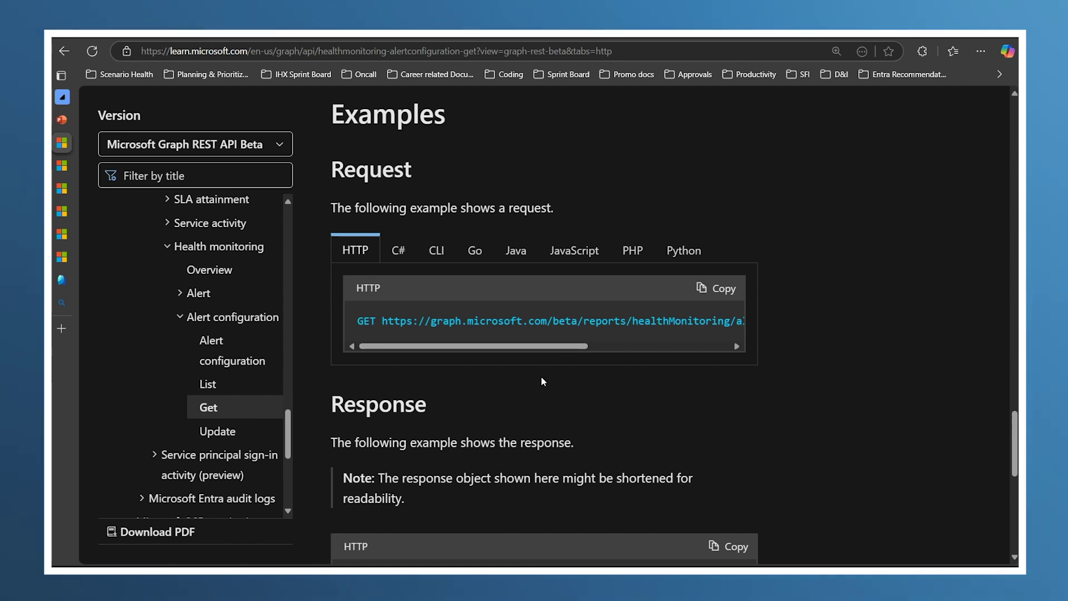
Step: Review the Get alertConfiguration docs' example HTTP request and response
mouse_move(503, 346)
left_mouse_down()
mouse_move(687, 342)
mouse_move(442, 362)
mouse_move(672, 355)
left_mouse_up()
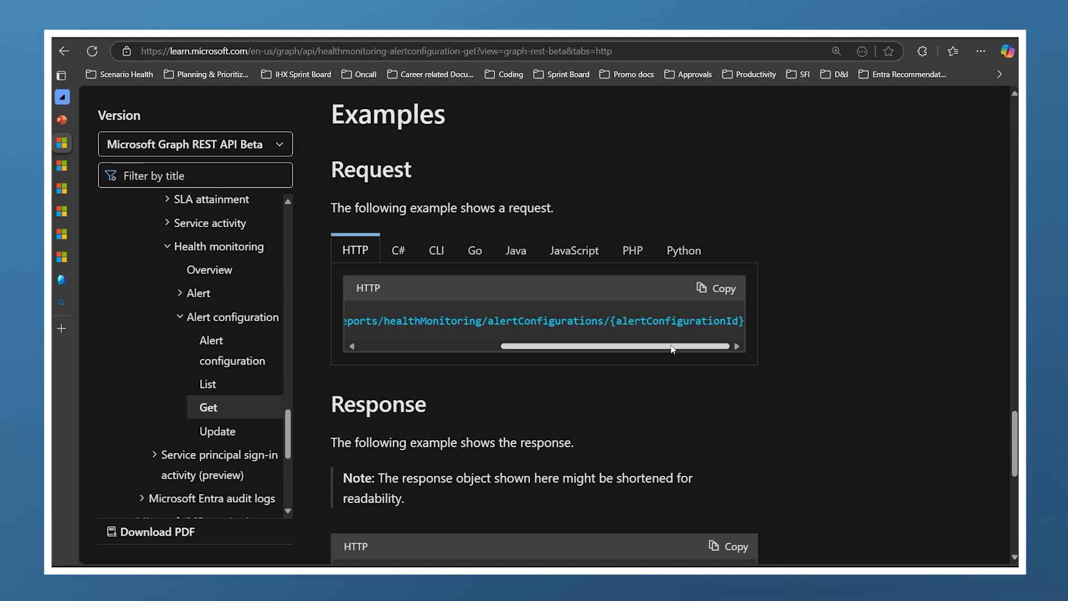
left_click_drag(618, 347, 406, 354)
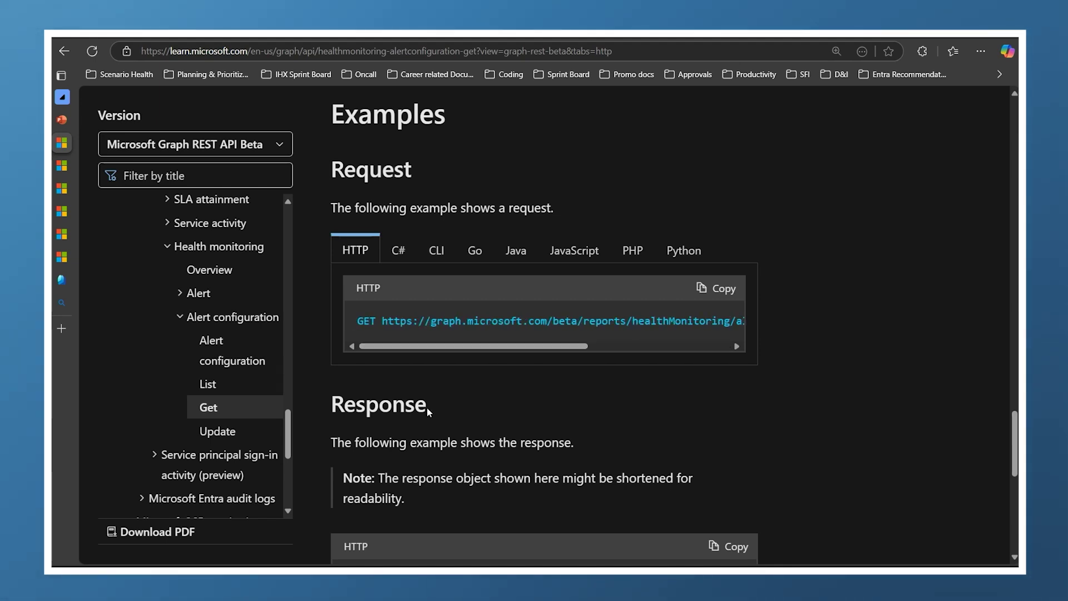
scroll(429, 412, "down", 1)
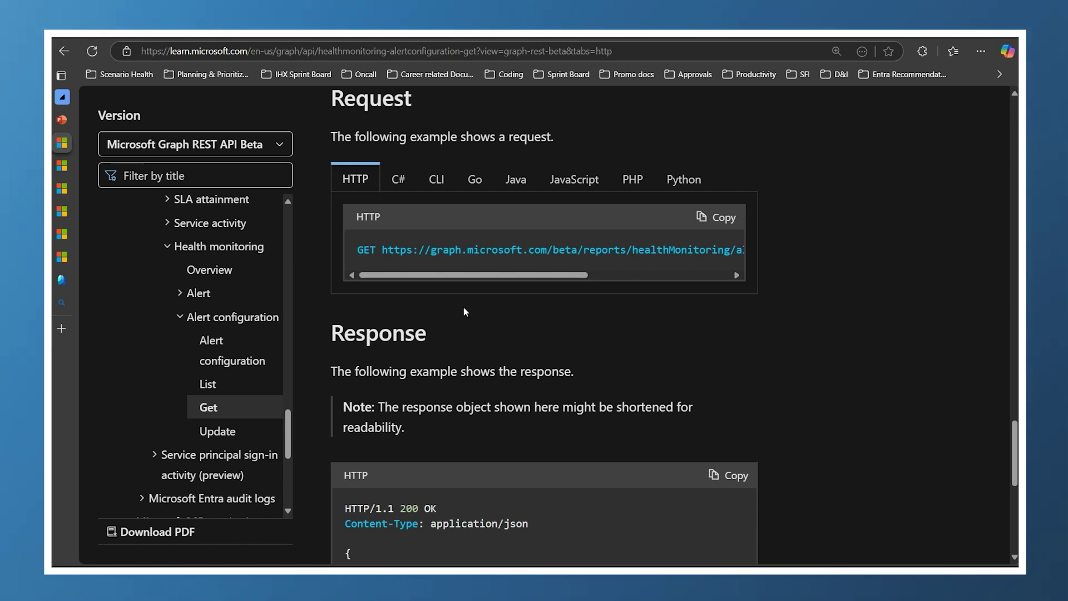
mouse_move(62, 165)
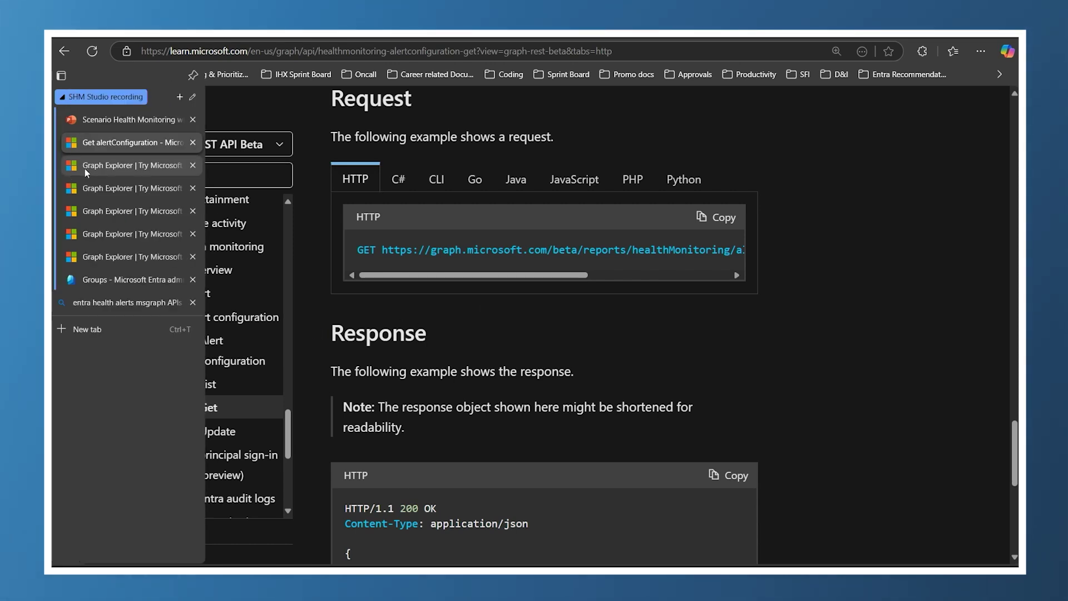
left_click(84, 168)
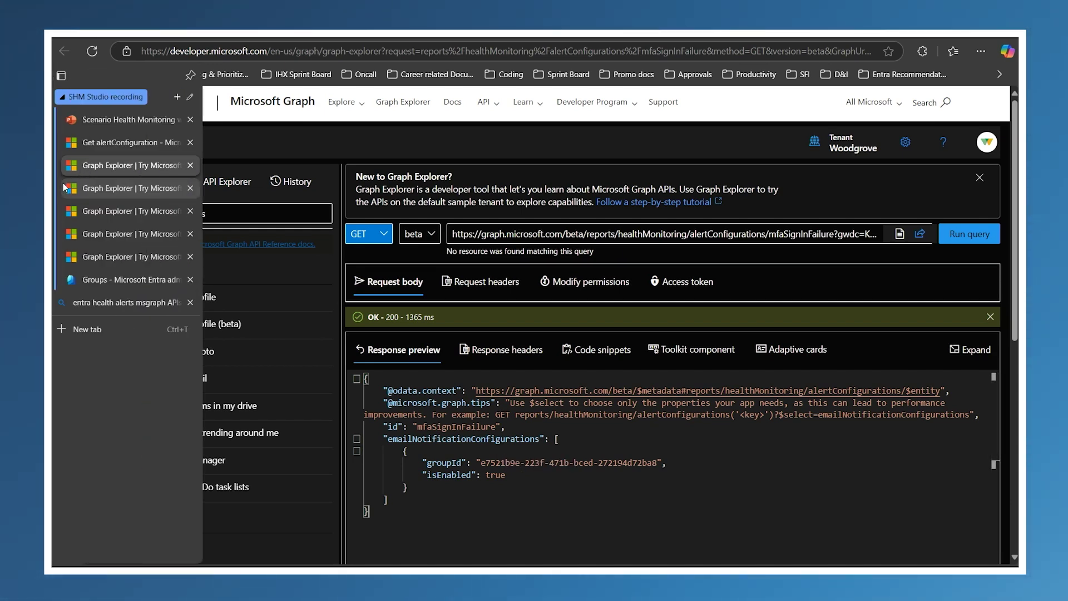
Step: Bring up the PATCH request setting mfaSignInFailure's notification group in Graph Explorer
left_click(80, 188)
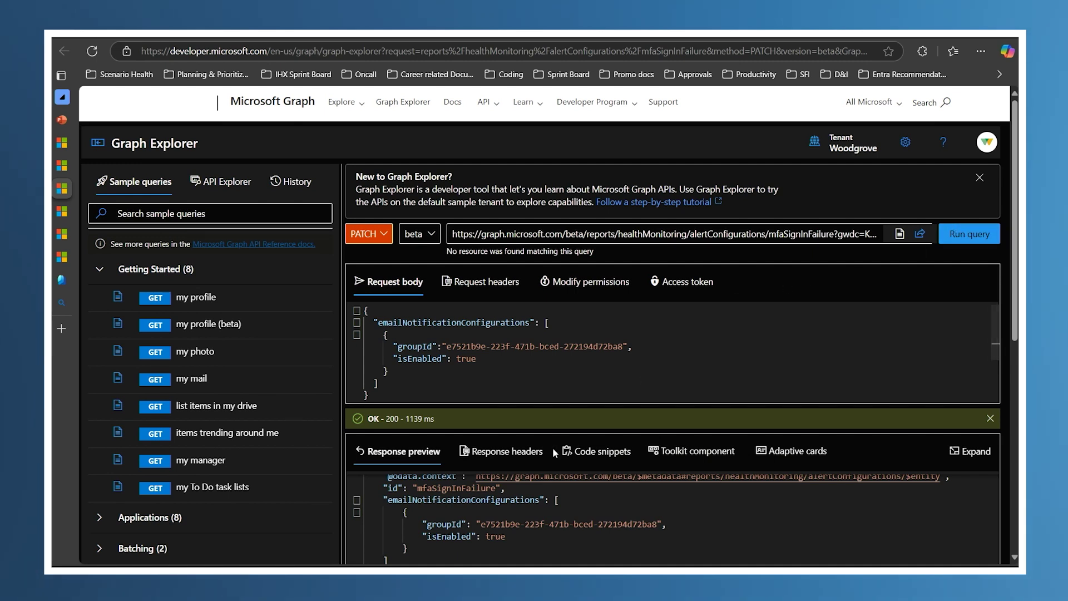
Step: Scroll the PATCH response to confirm the groupId and isEnabled true
scroll(508, 514, "up", 1)
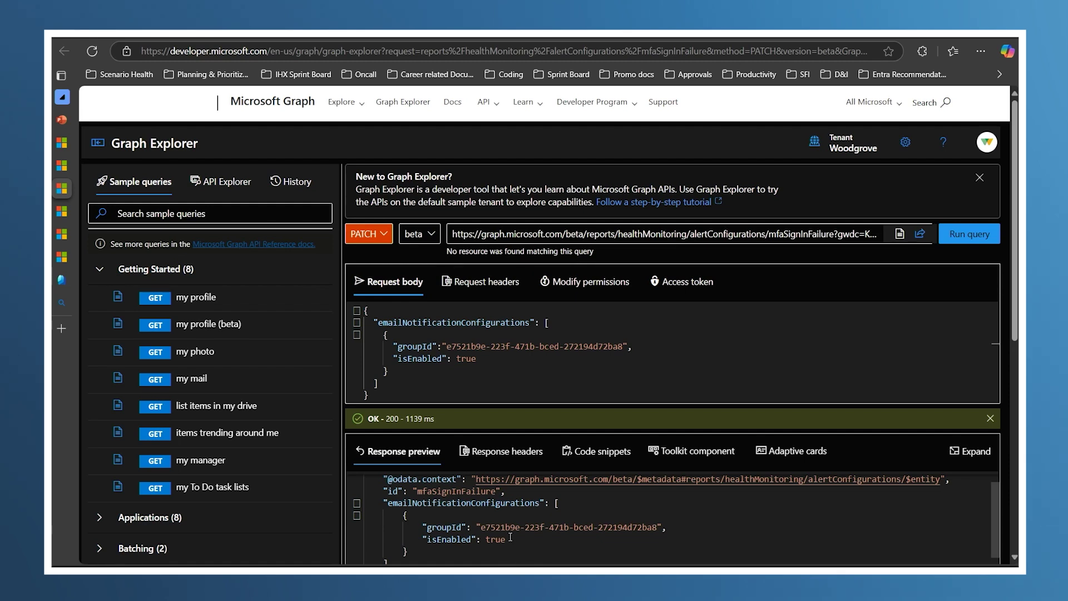
scroll(545, 534, "down", 1)
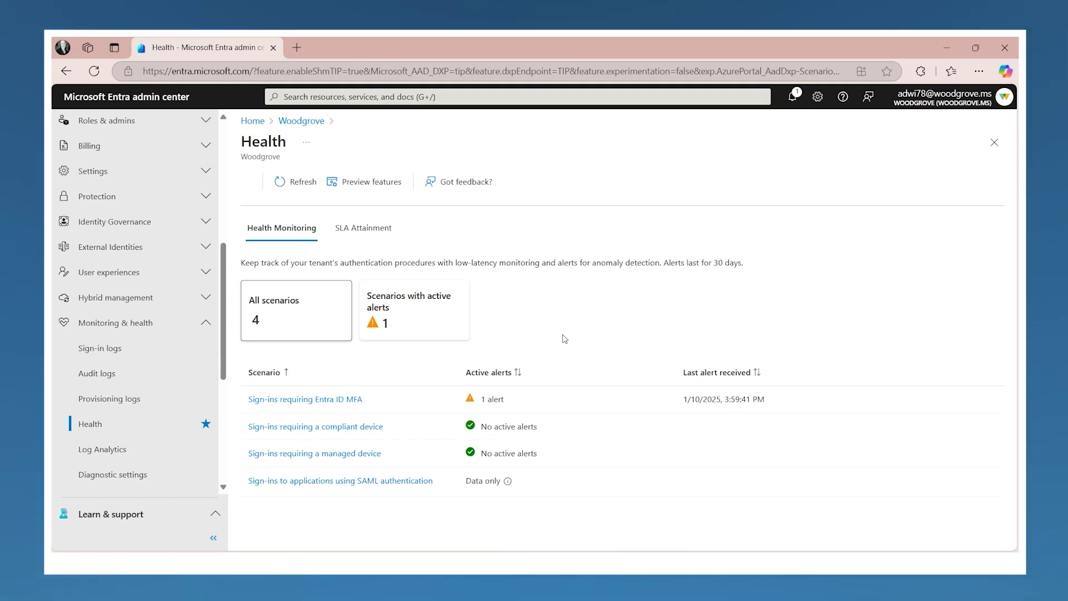
Step: Filter to scenarios with active alerts and open the MFA sign-ins scenario's completion graph
left_click(423, 313)
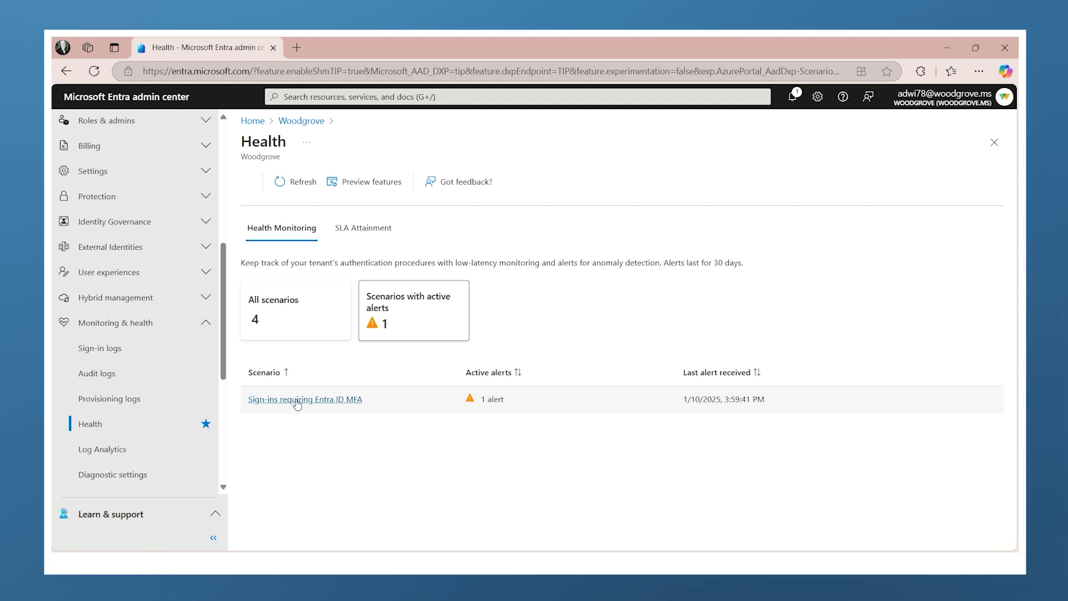
left_click(297, 401)
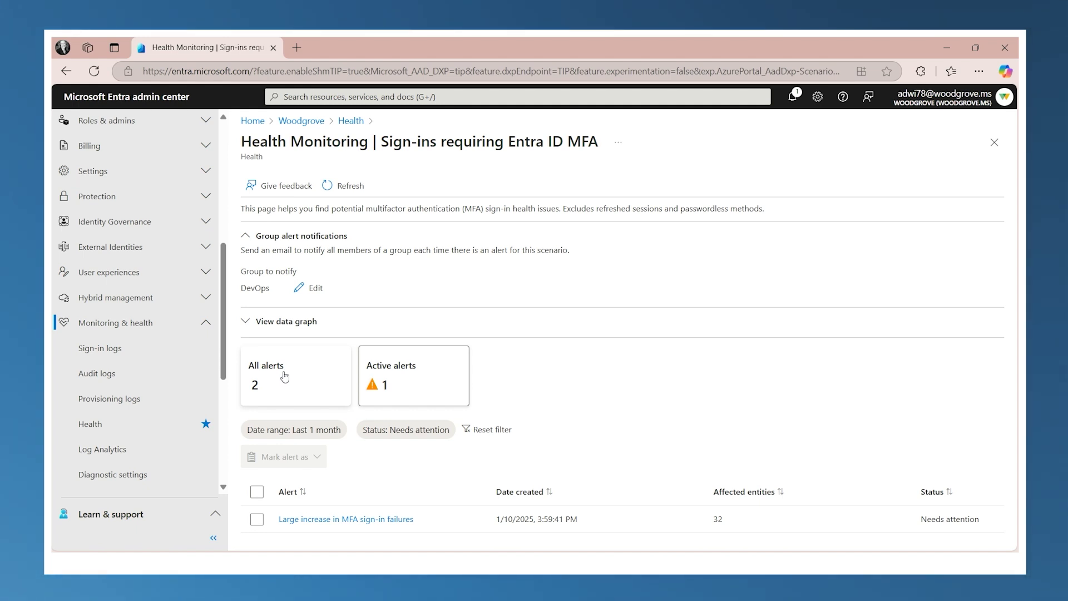
left_click(281, 322)
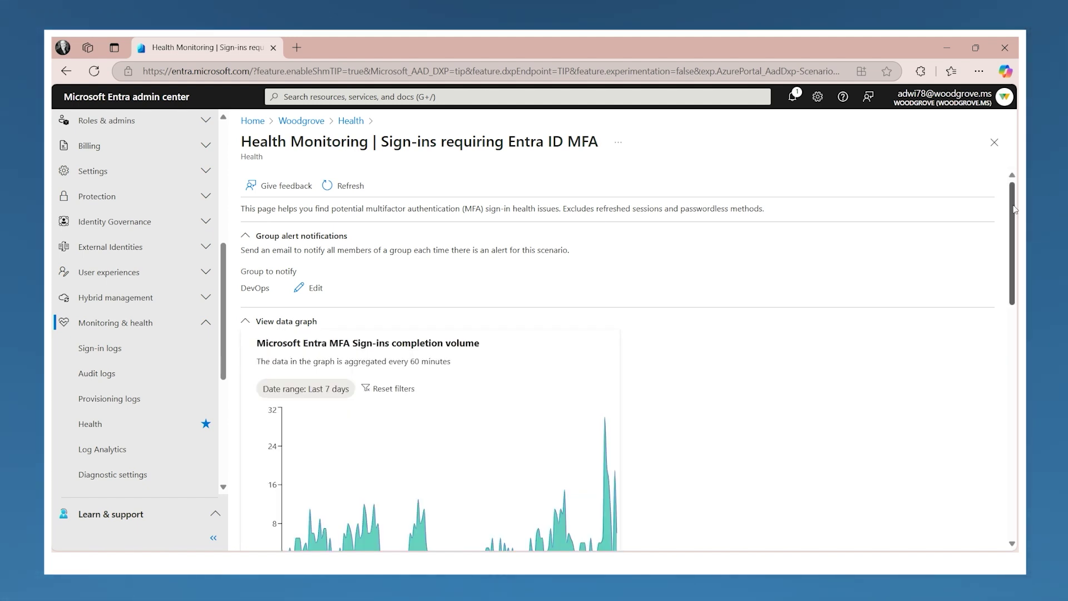
Step: Scroll past the volume graphs and open the 'Large increase in MFA sign-in failures' alert
mouse_move(1012, 208)
left_mouse_down()
mouse_move(1013, 262)
mouse_move(1015, 237)
mouse_move(1014, 252)
left_mouse_up()
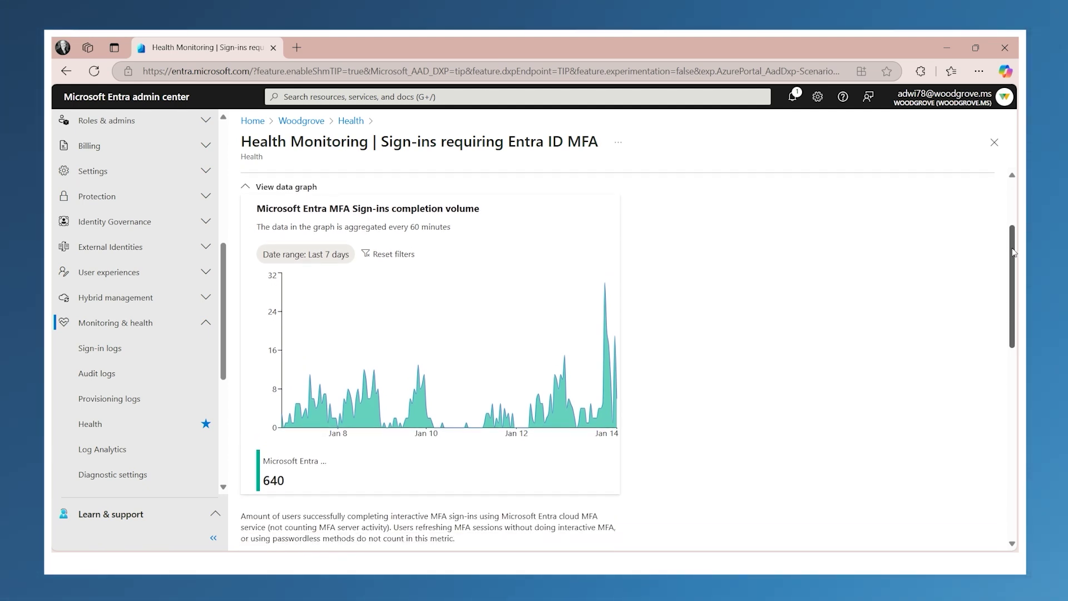
left_click_drag(1014, 252, 1011, 368)
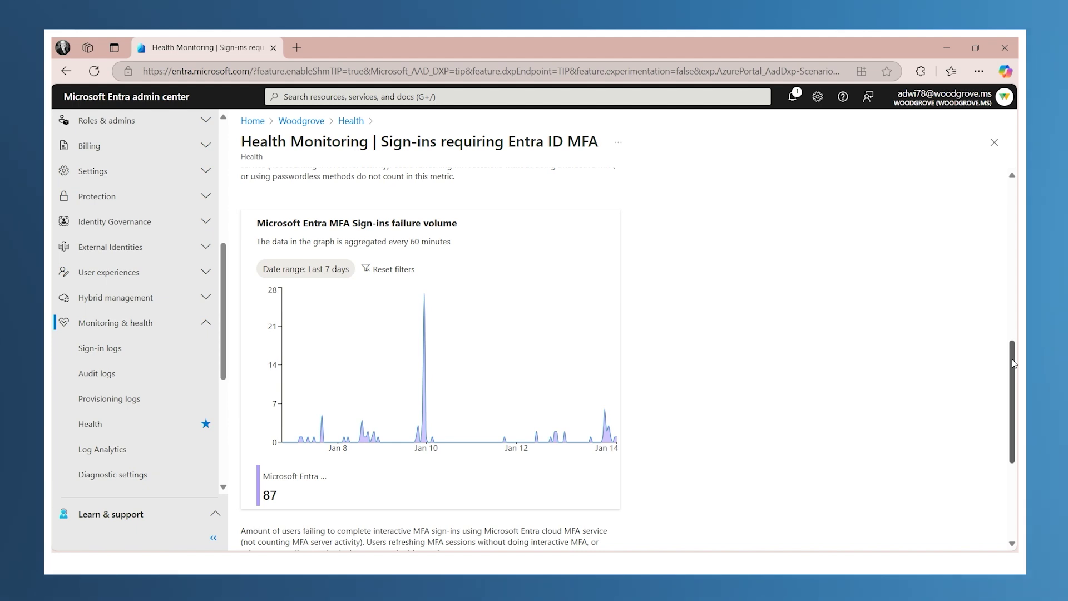
left_click_drag(1013, 363, 1017, 461)
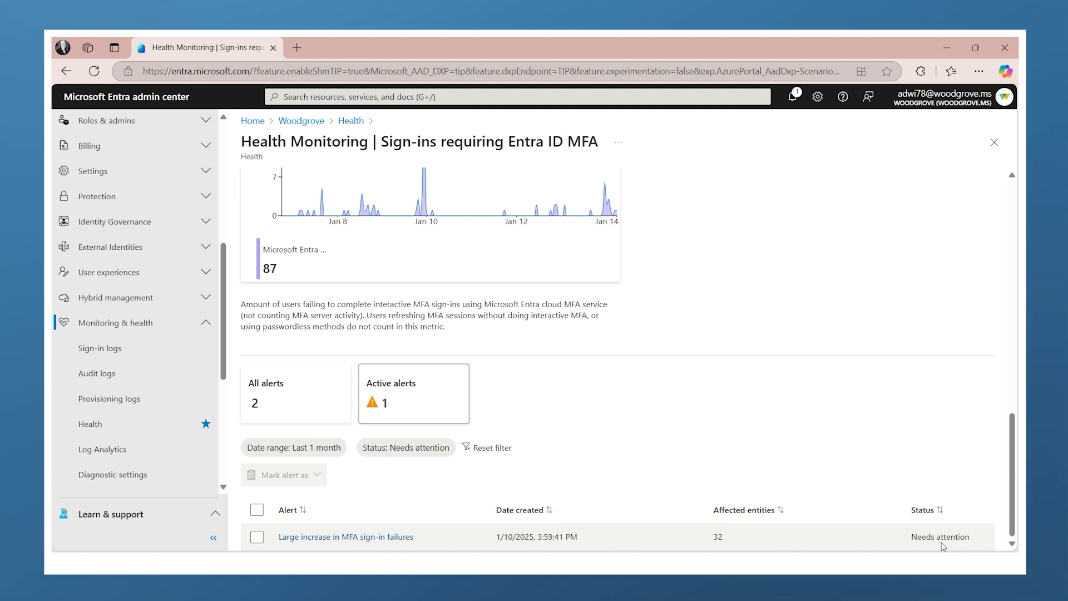
left_click(363, 537)
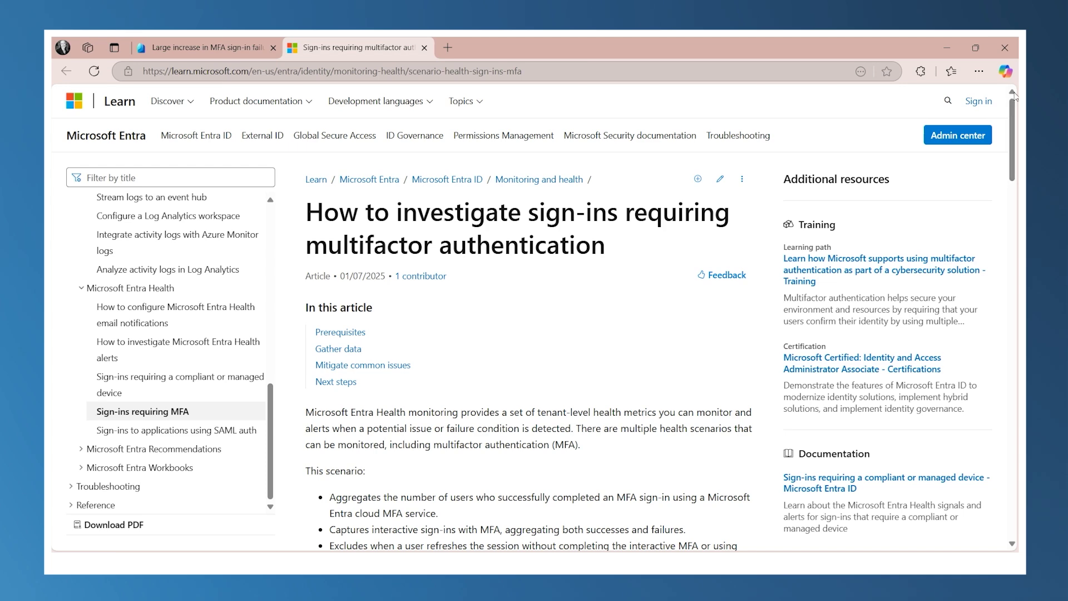
Step: Read the MFA investigation article's Prerequisites, Gather data and Mitigate sections, then return to the alert
left_click_drag(1013, 122, 1008, 194)
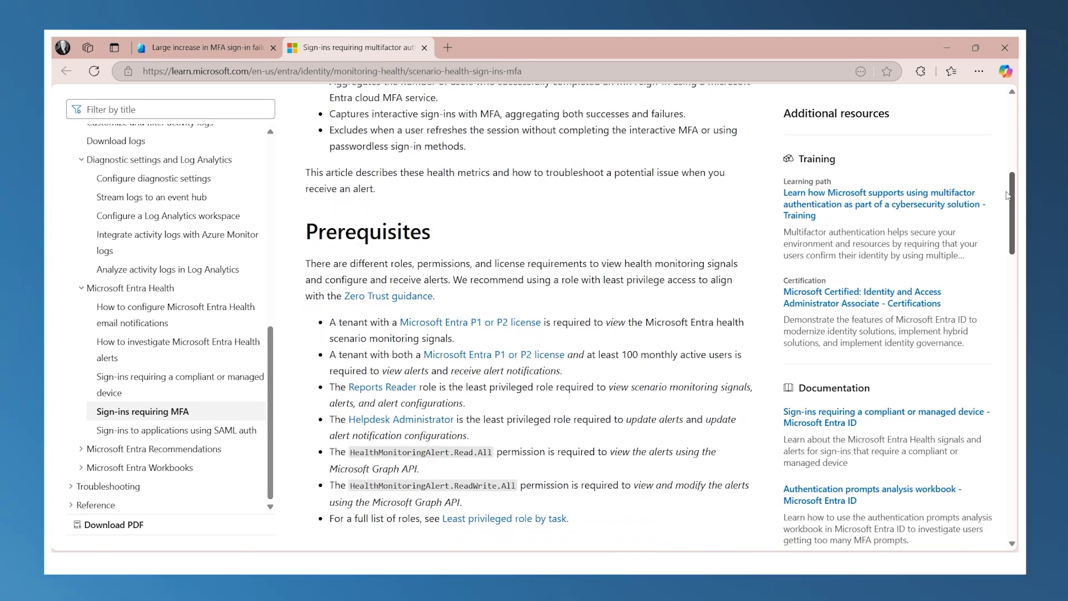
left_click_drag(1007, 194, 1007, 273)
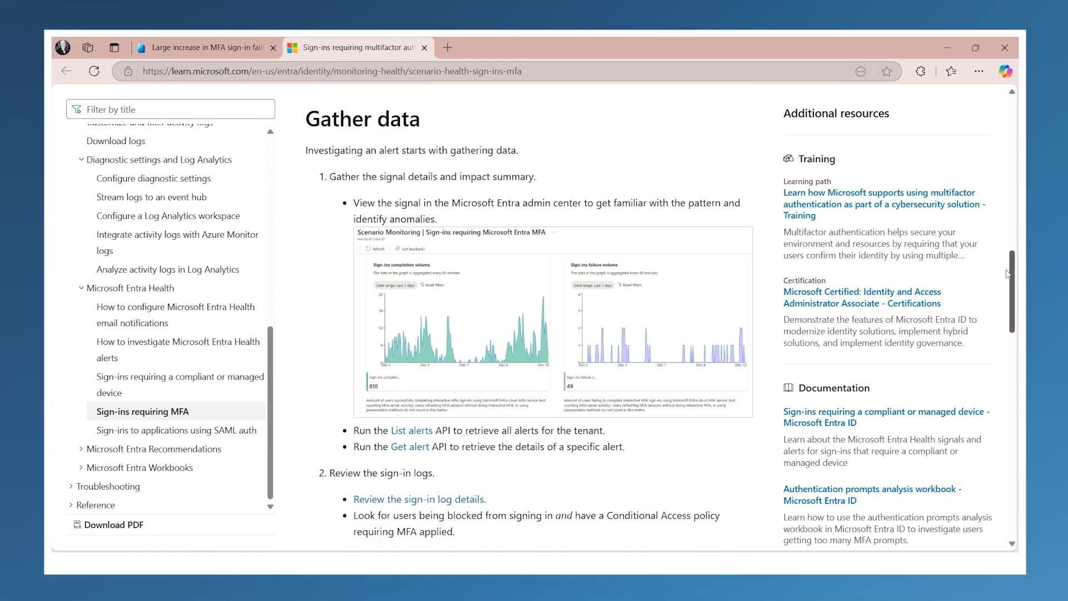
left_click_drag(1008, 274, 1012, 313)
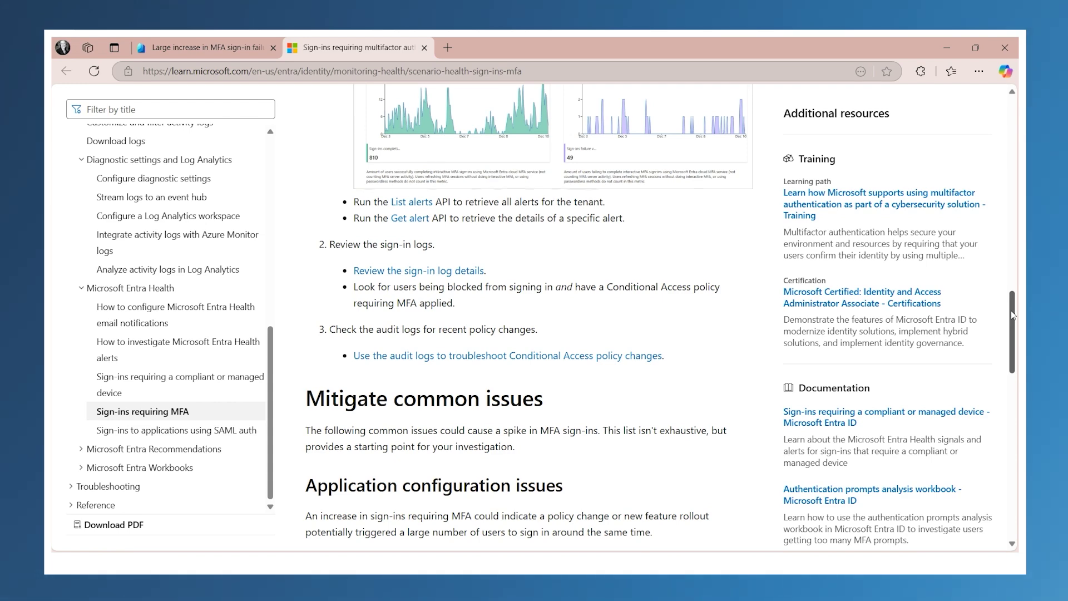
left_click_drag(1012, 315, 1014, 335)
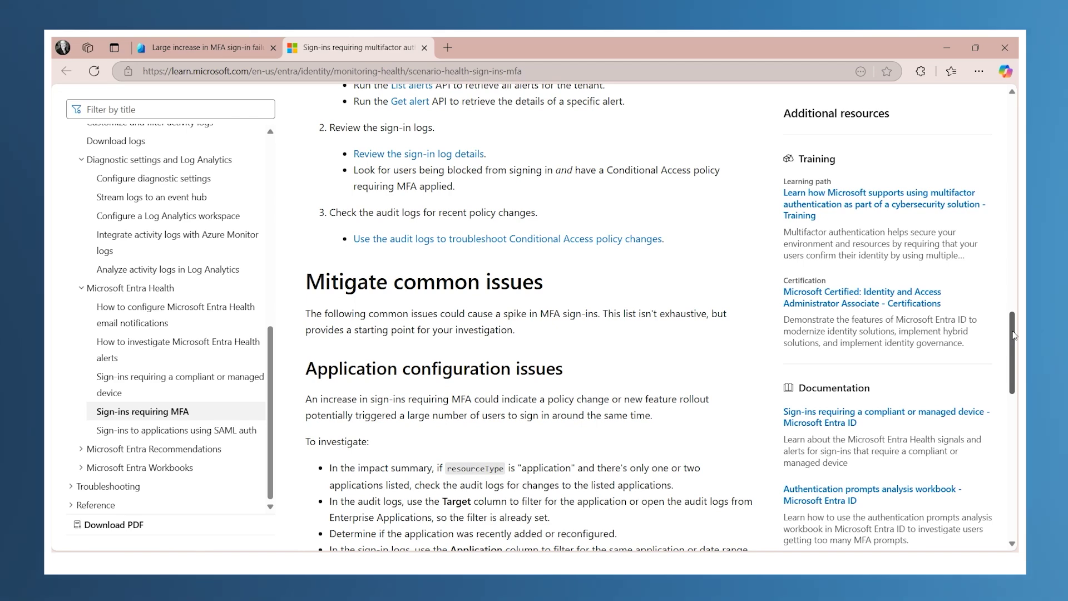
left_click_drag(1014, 334, 1014, 354)
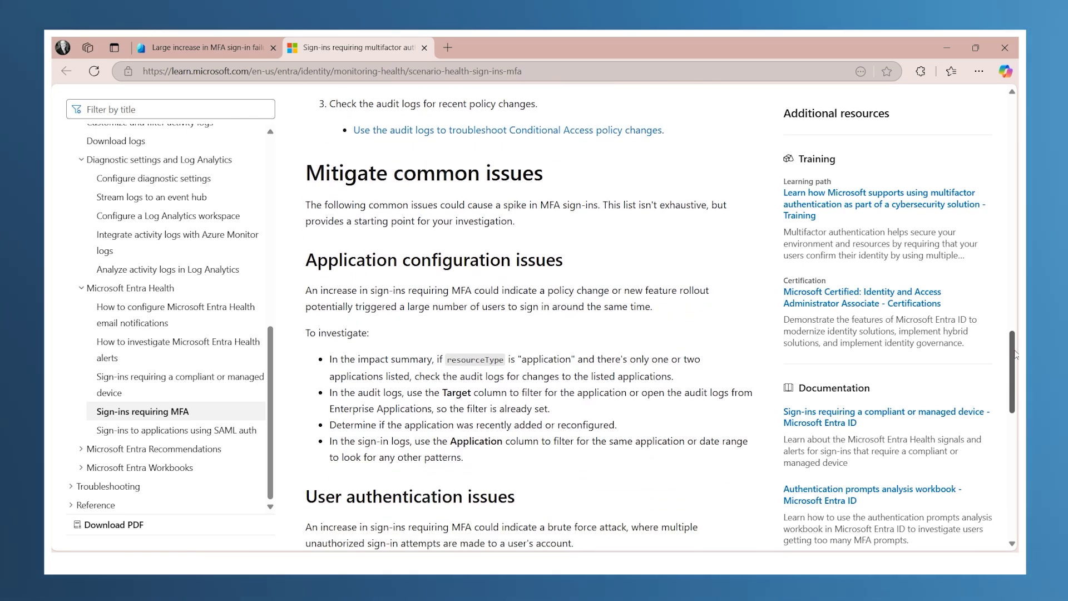
mouse_move(1014, 353)
left_mouse_down()
mouse_move(1016, 421)
mouse_move(1018, 122)
left_mouse_up()
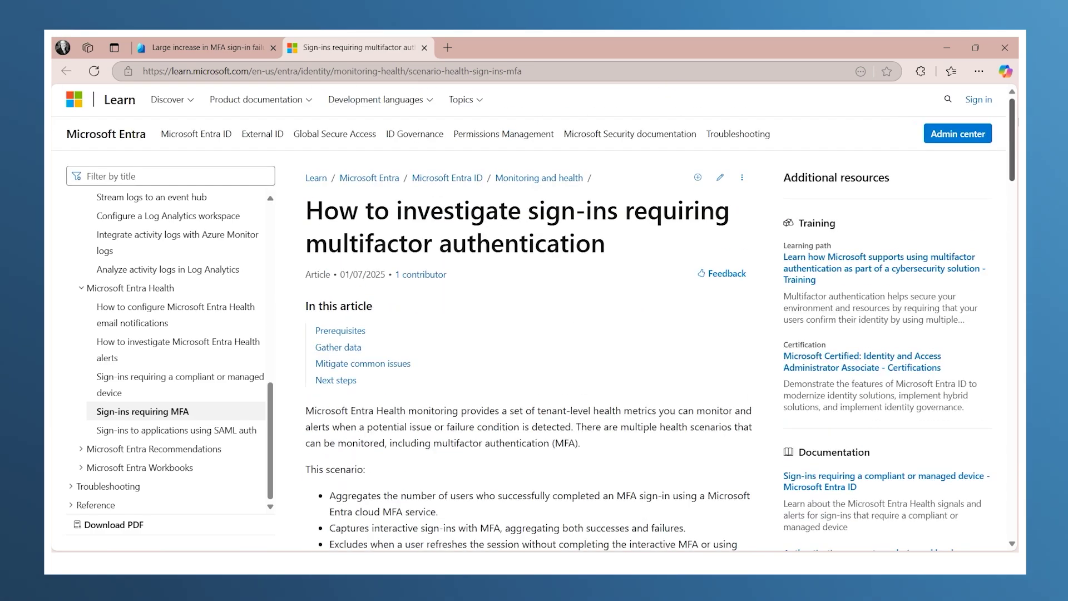
left_click(197, 48)
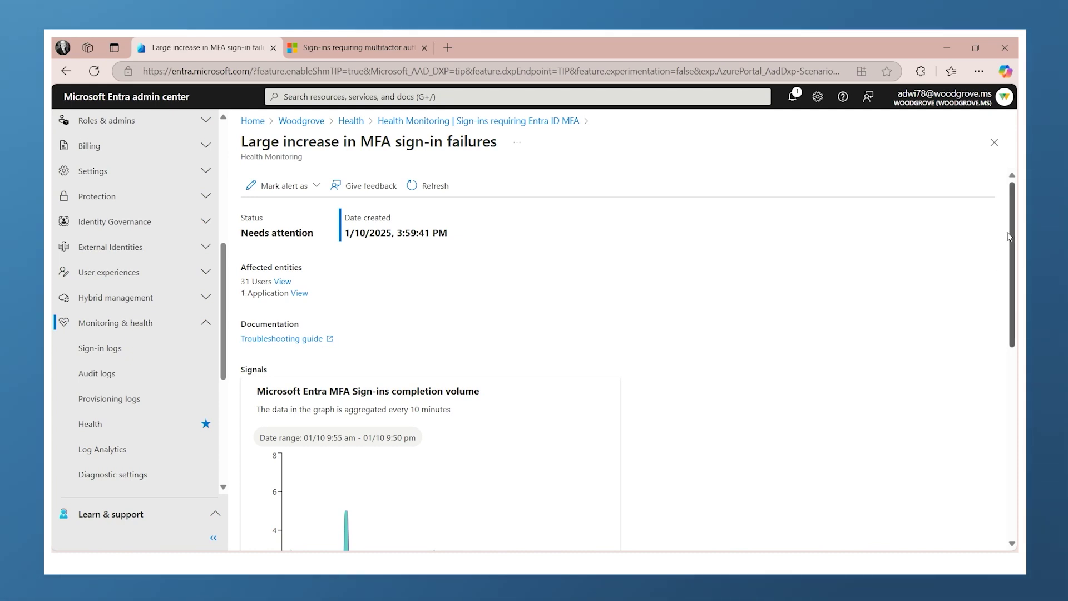
Step: Scroll through the alert's Signals graphs: 64 MFA completions versus 37 failures, then back up
left_click_drag(1013, 239, 1014, 433)
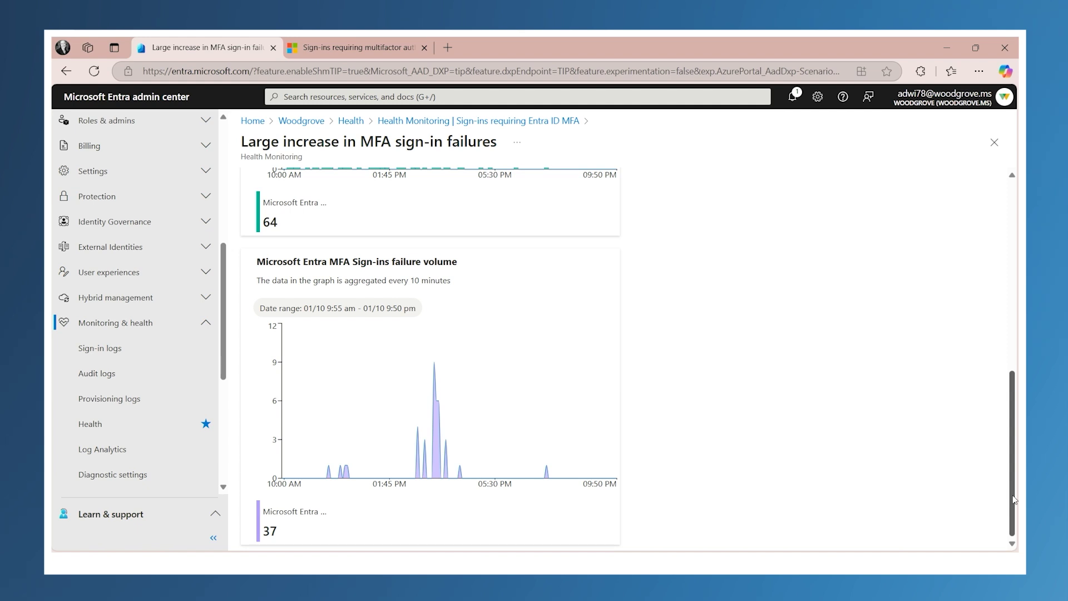
scroll(1013, 499, "up", 3)
scroll(1014, 499, "up", 3)
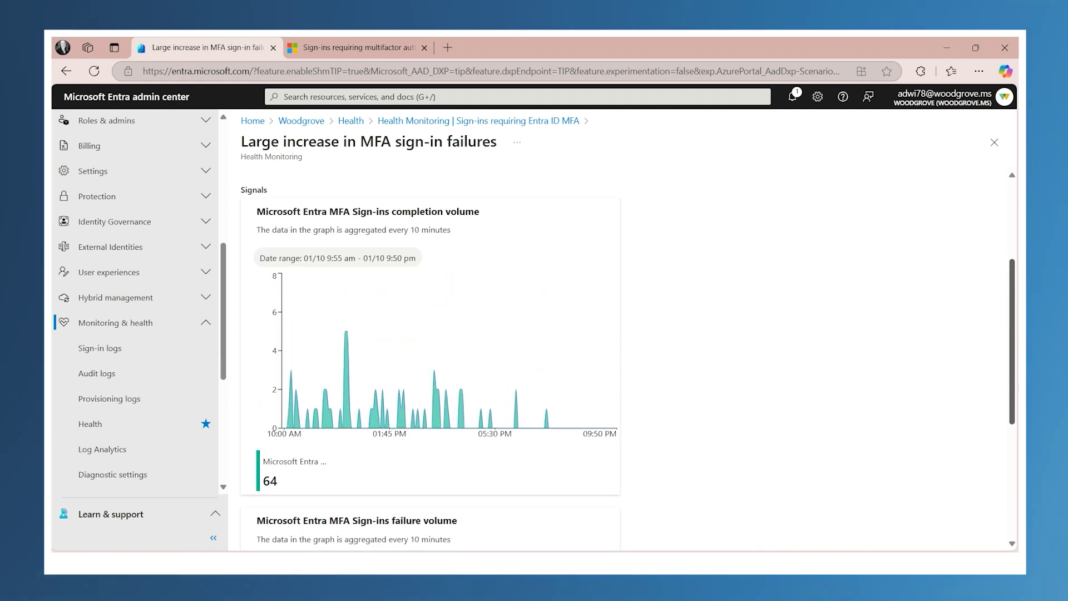
scroll(1014, 499, "down", 6)
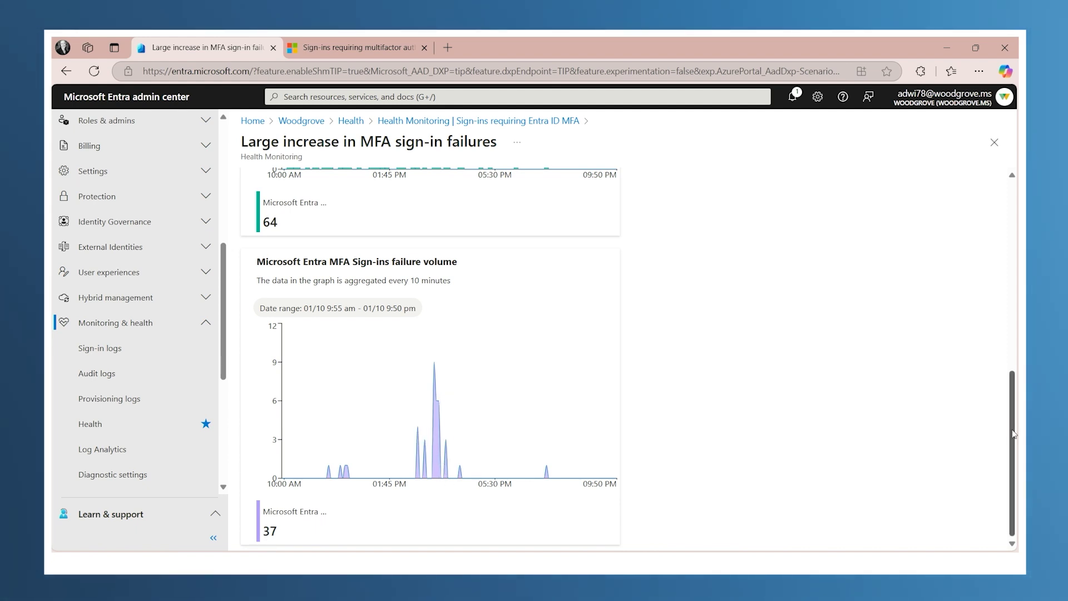
left_click_drag(1014, 434, 1013, 244)
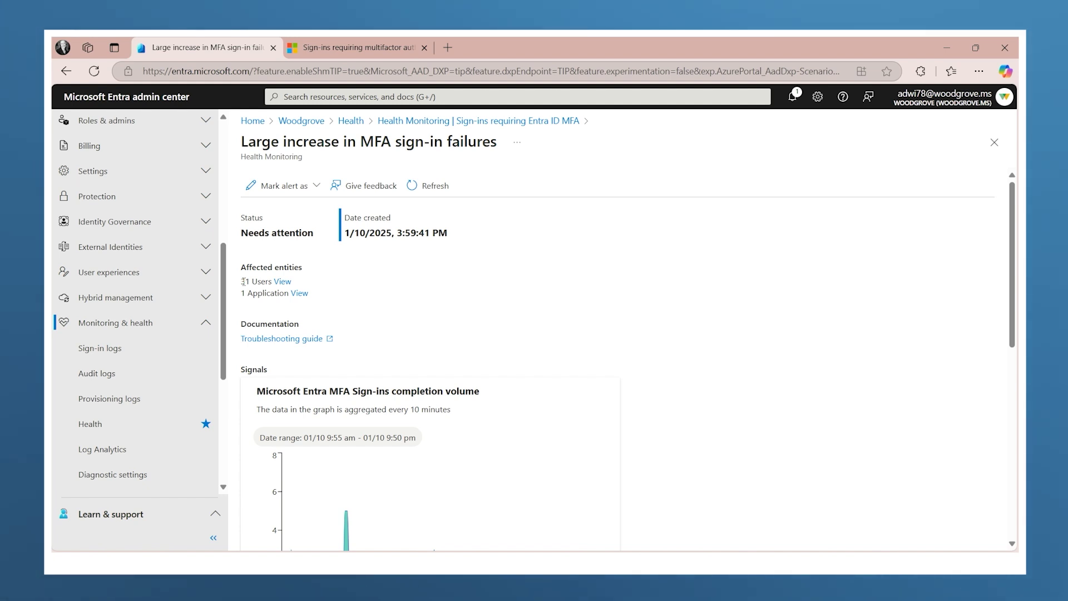
Step: View and close the list of 31 affected users and the Contoso Sales Tracker application
left_click(282, 282)
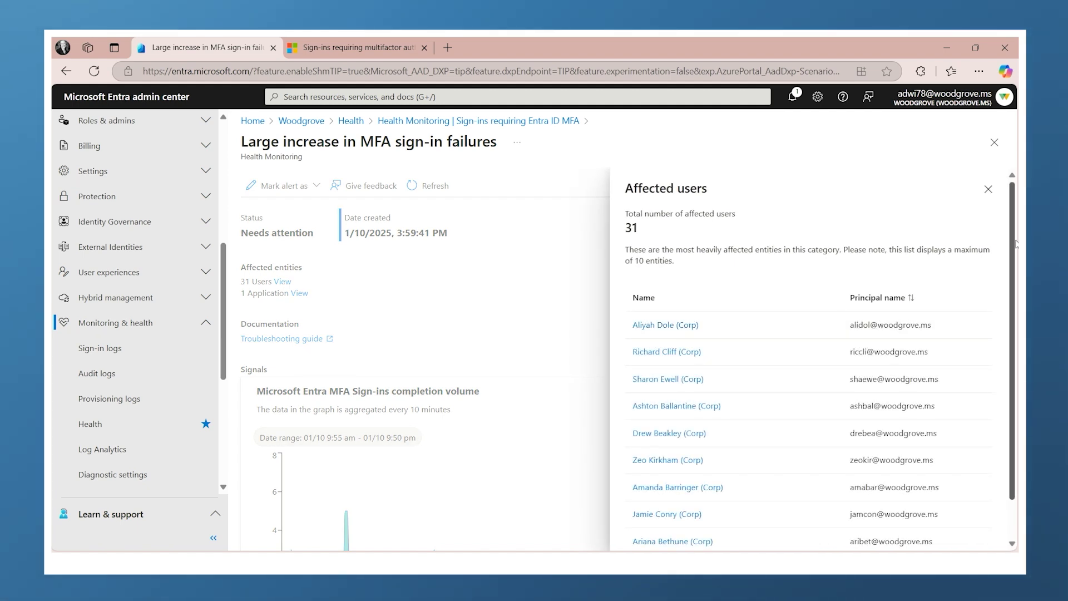
left_click_drag(1013, 234, 1014, 291)
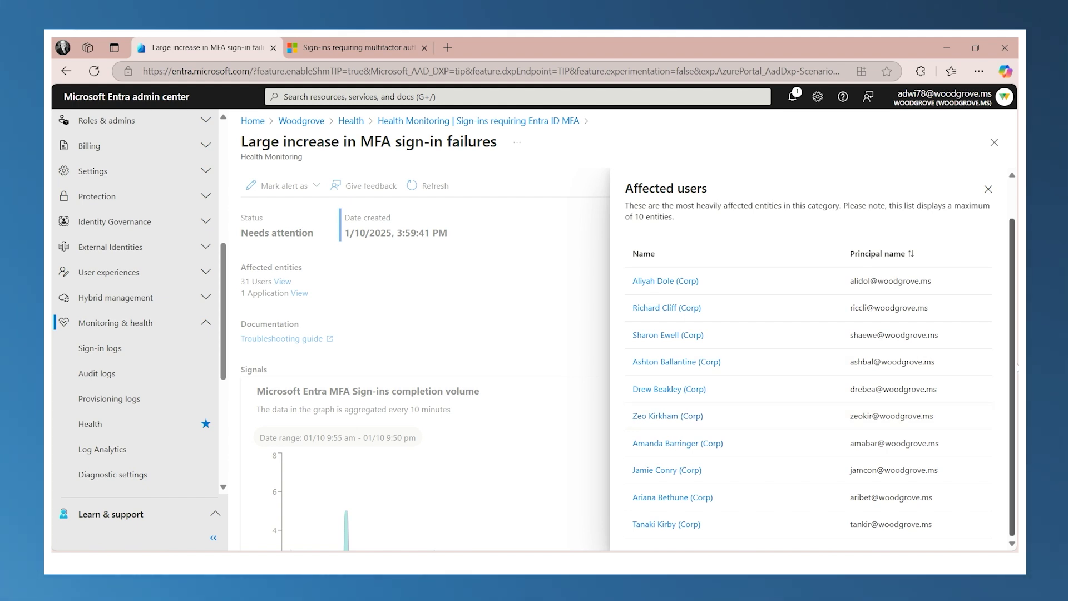
left_click(989, 189)
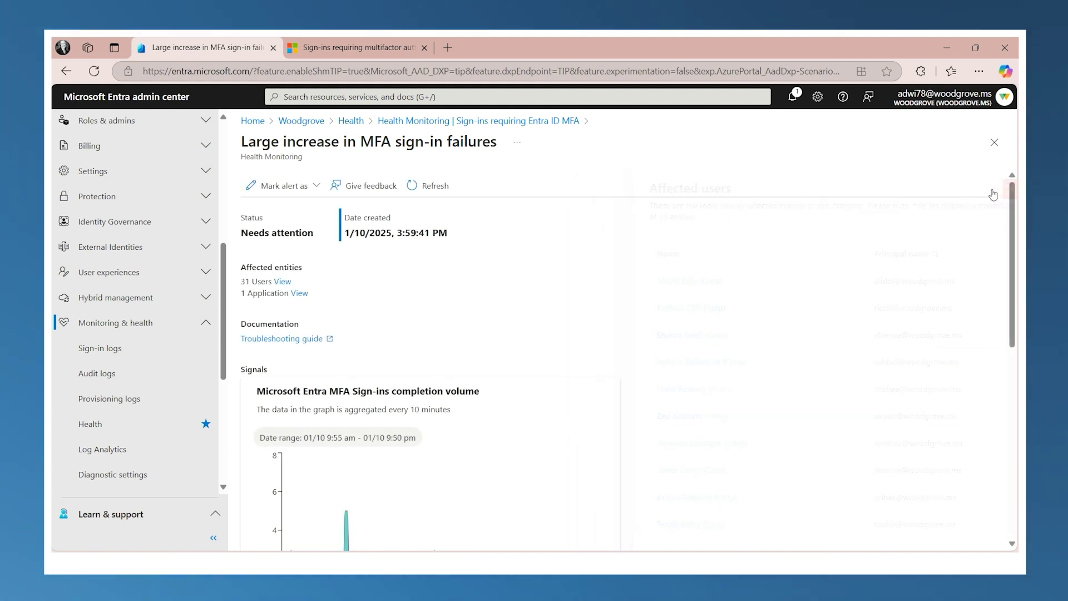
left_click(300, 294)
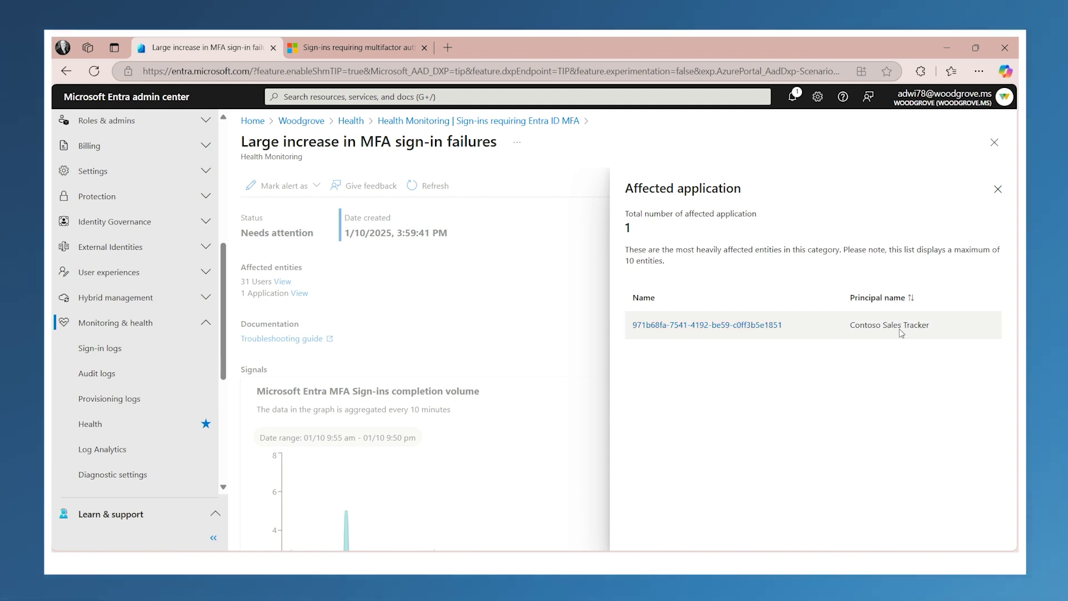
left_click(997, 189)
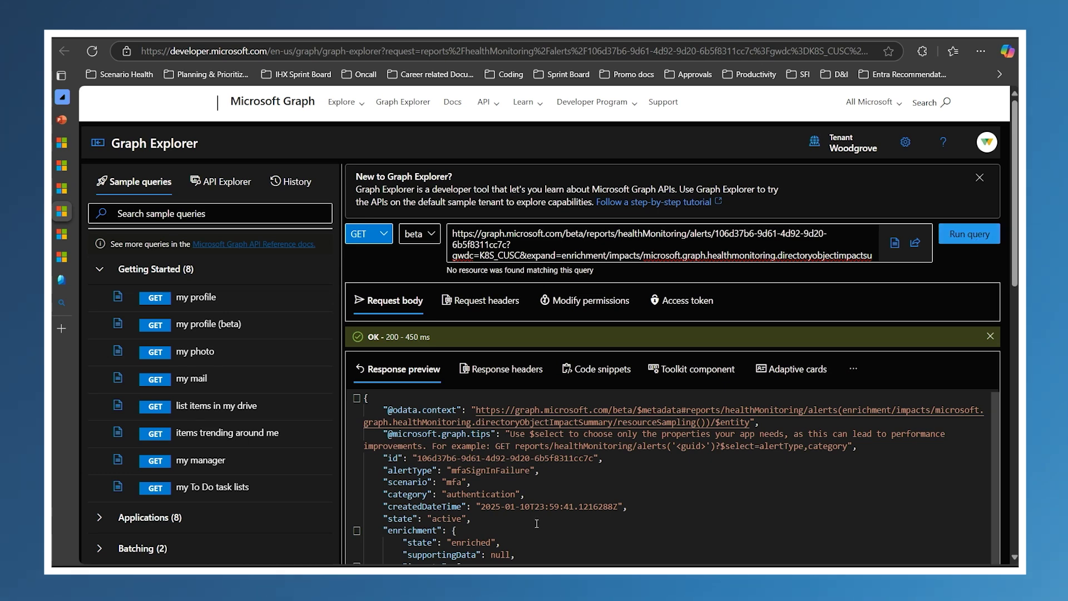
mouse_move(561, 496)
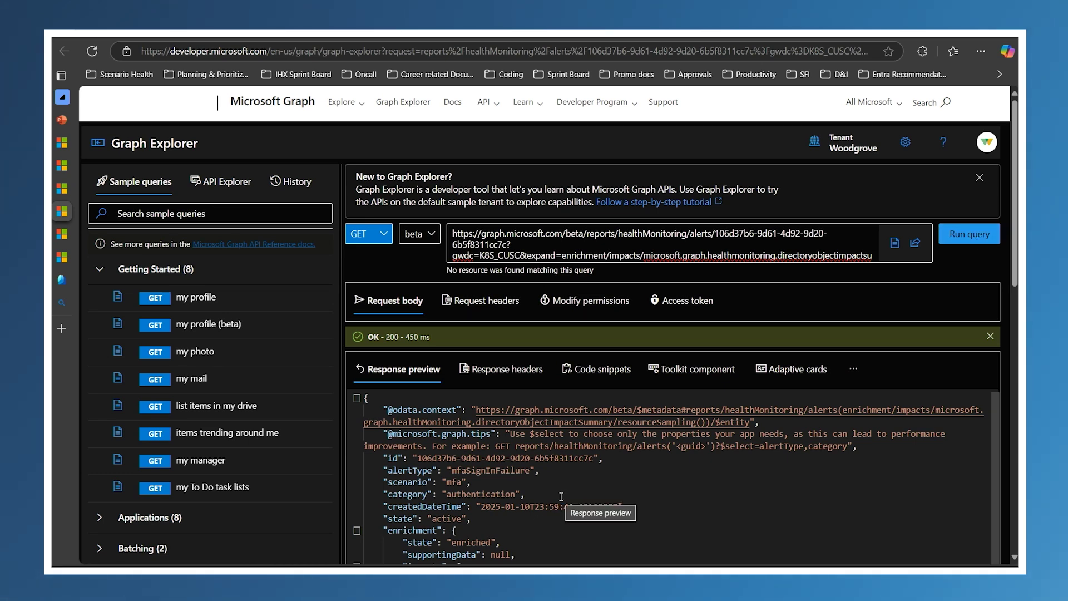
scroll(561, 497, "down", 1)
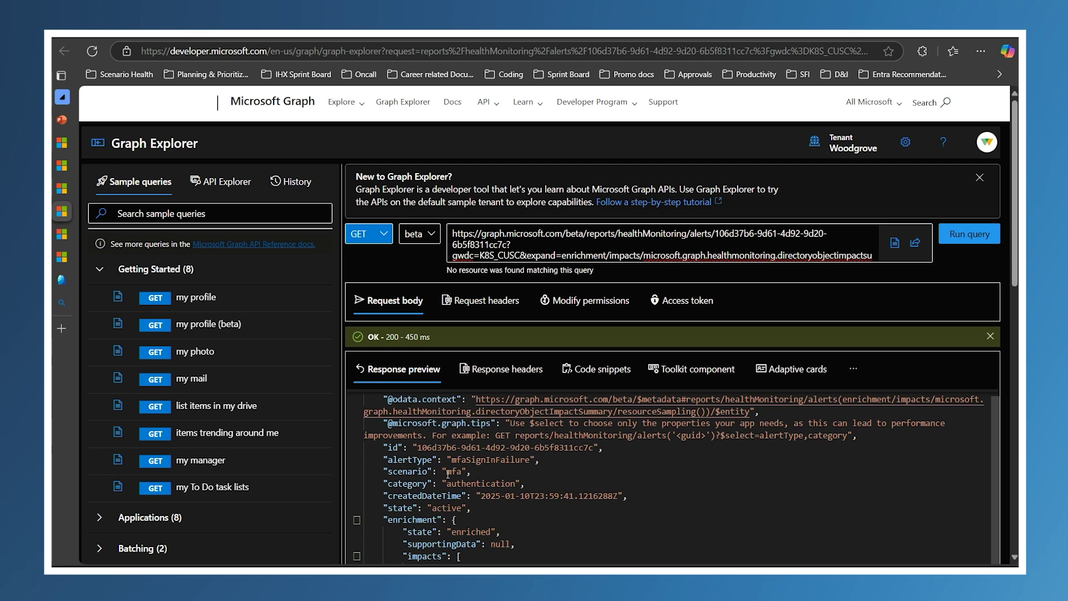
scroll(509, 463, "down", 1)
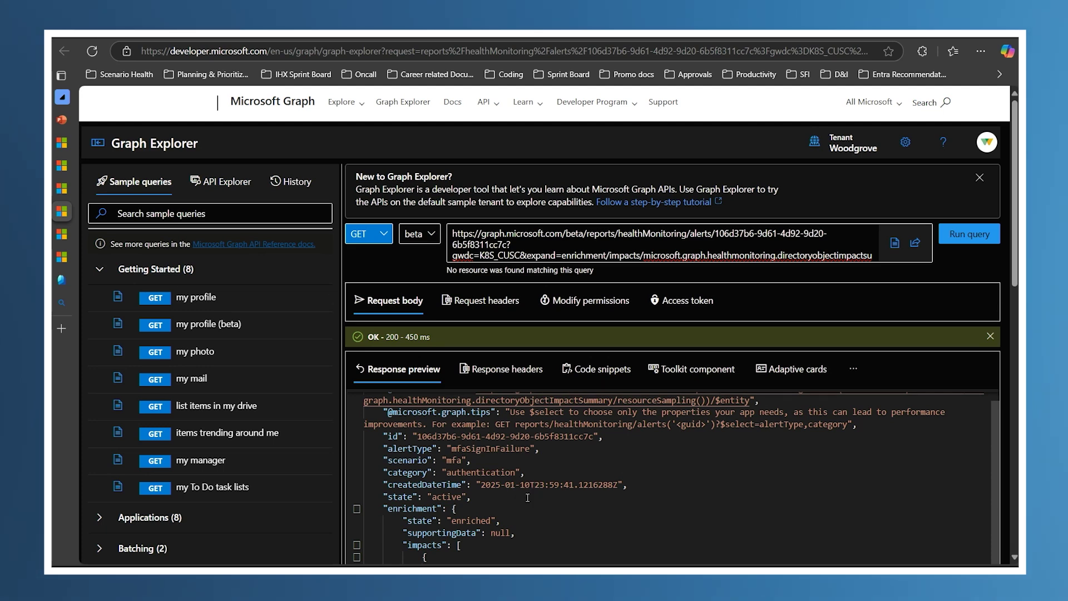
scroll(530, 492, "down", 2)
scroll(571, 483, "down", 3)
scroll(572, 483, "down", 1)
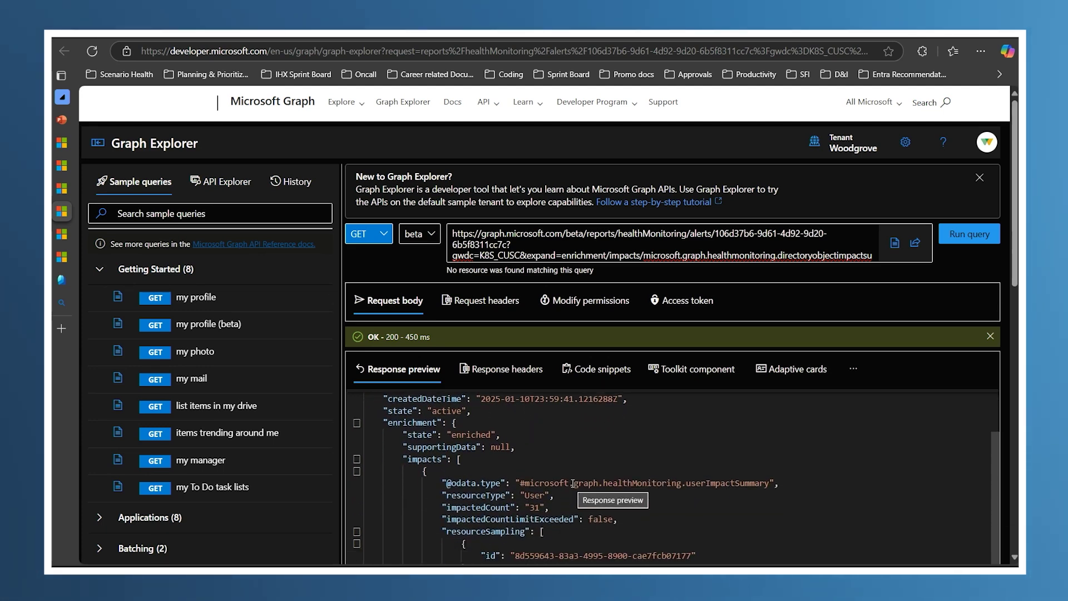
scroll(572, 483, "down", 2)
scroll(572, 483, "down", 4)
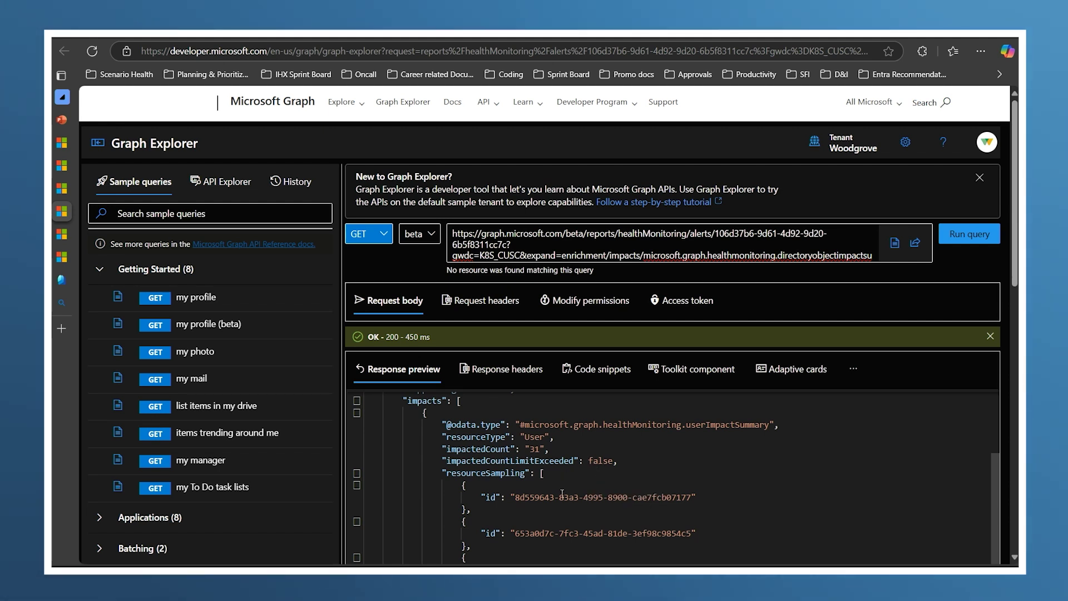
scroll(563, 476, "down", 1)
scroll(562, 484, "down", 2)
scroll(562, 494, "down", 2)
scroll(562, 494, "down", 3)
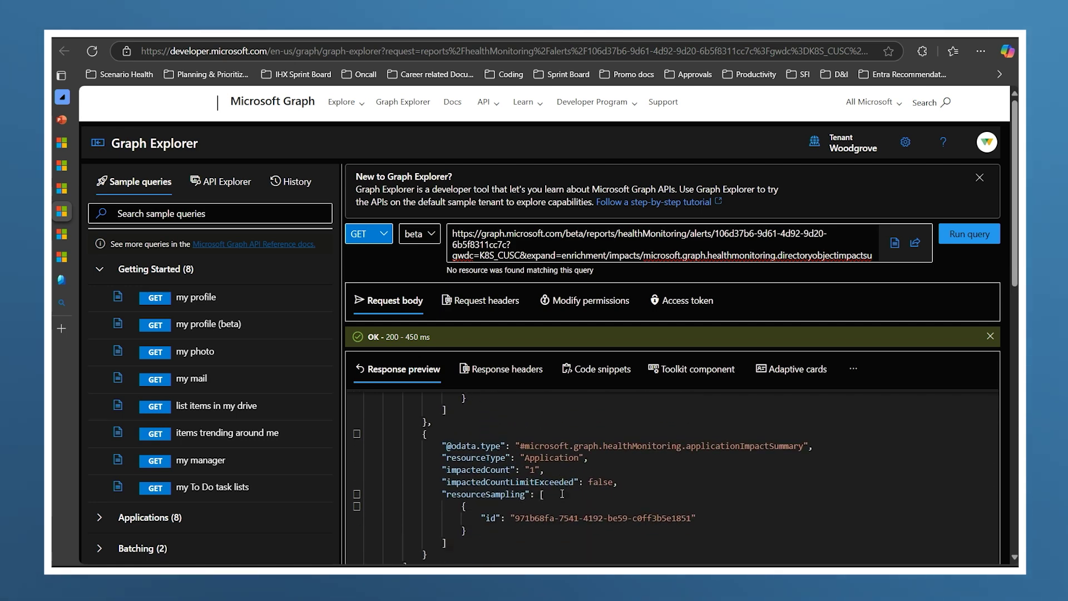
scroll(562, 494, "down", 1)
scroll(562, 494, "up", 1)
scroll(562, 493, "up", 1)
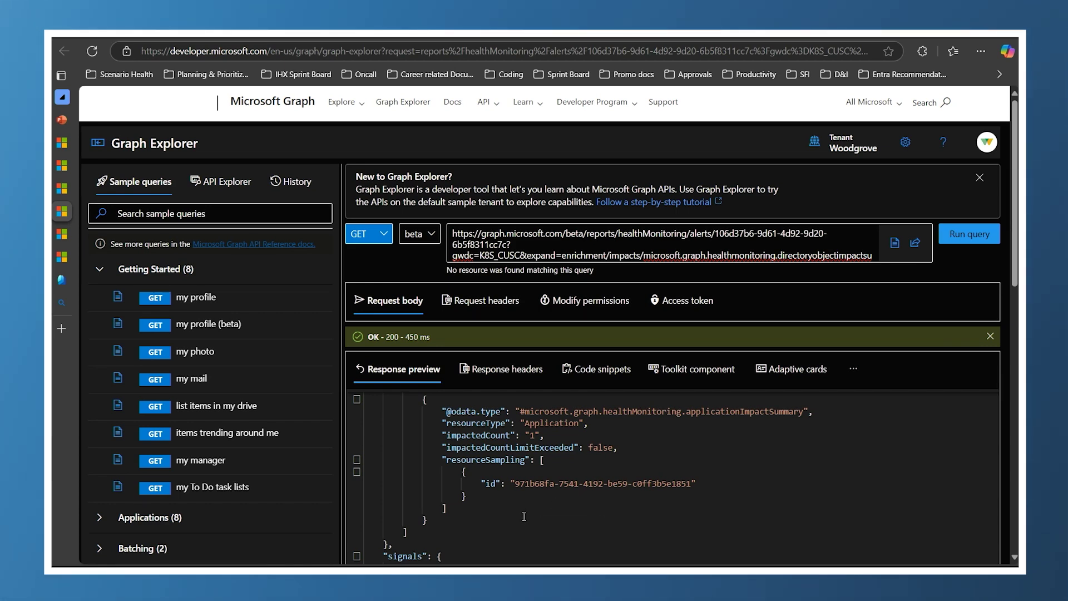
scroll(525, 506, "down", 1)
scroll(530, 478, "down", 1)
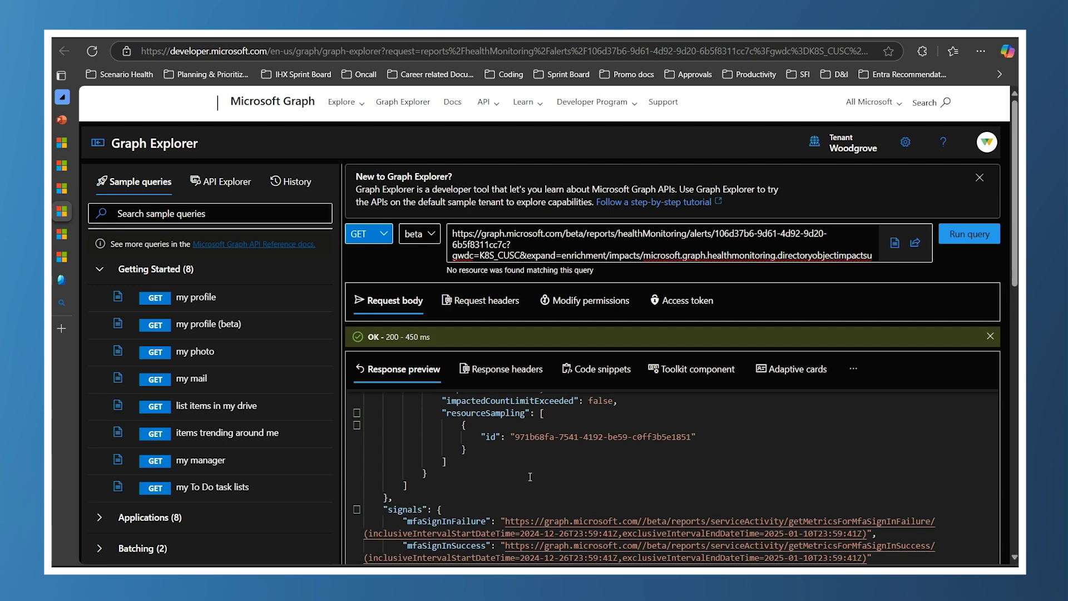
scroll(530, 476, "down", 1)
scroll(484, 456, "down", 1)
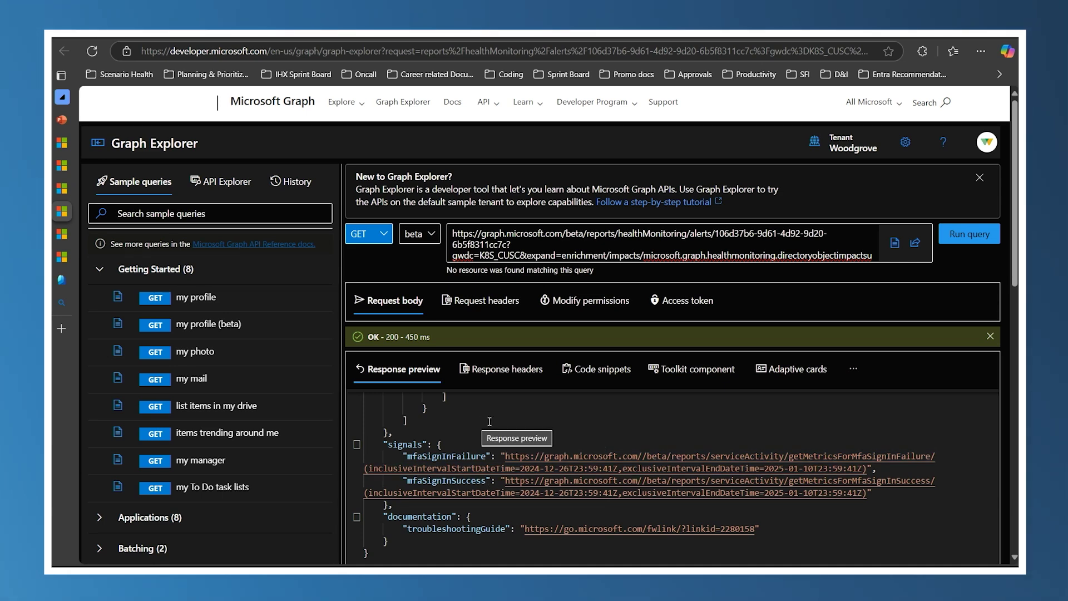
scroll(508, 500, "down", 1)
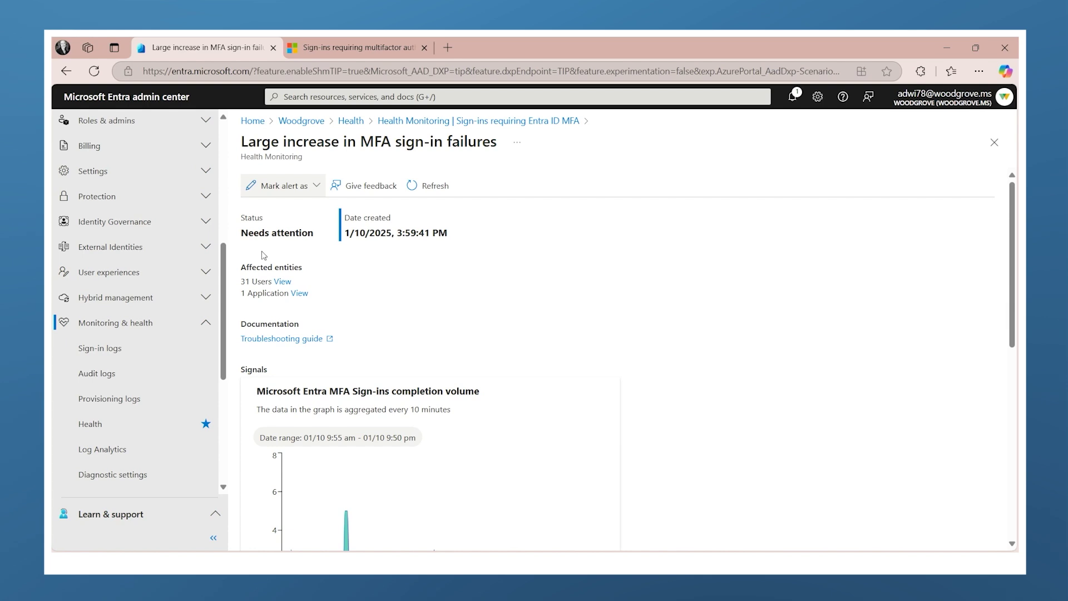
Step: Set the MFA sign-in failures alert's status to Dismissed
left_click(280, 190)
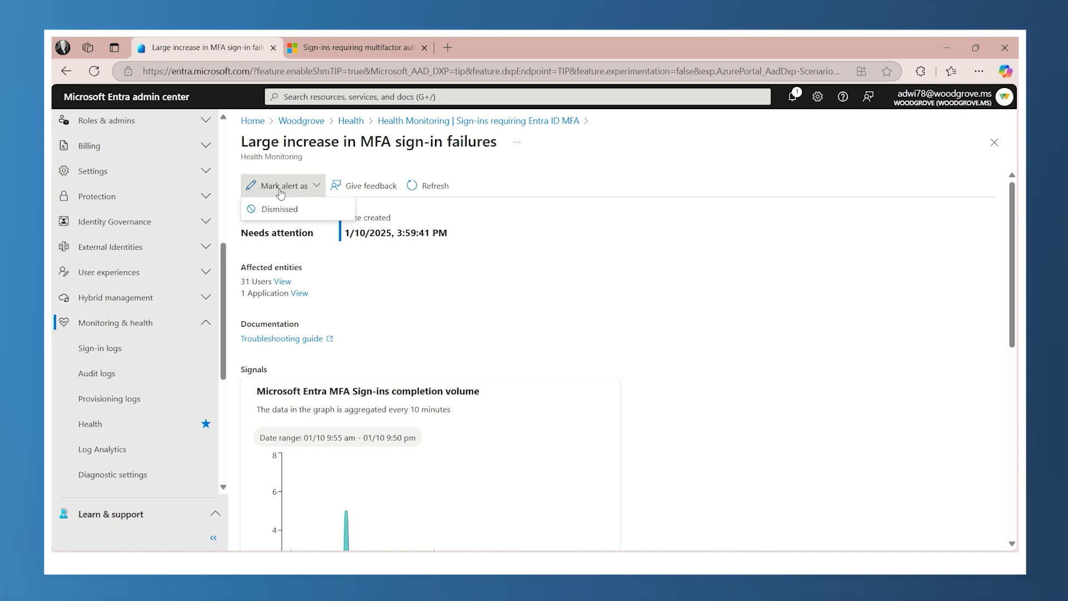
left_click(287, 210)
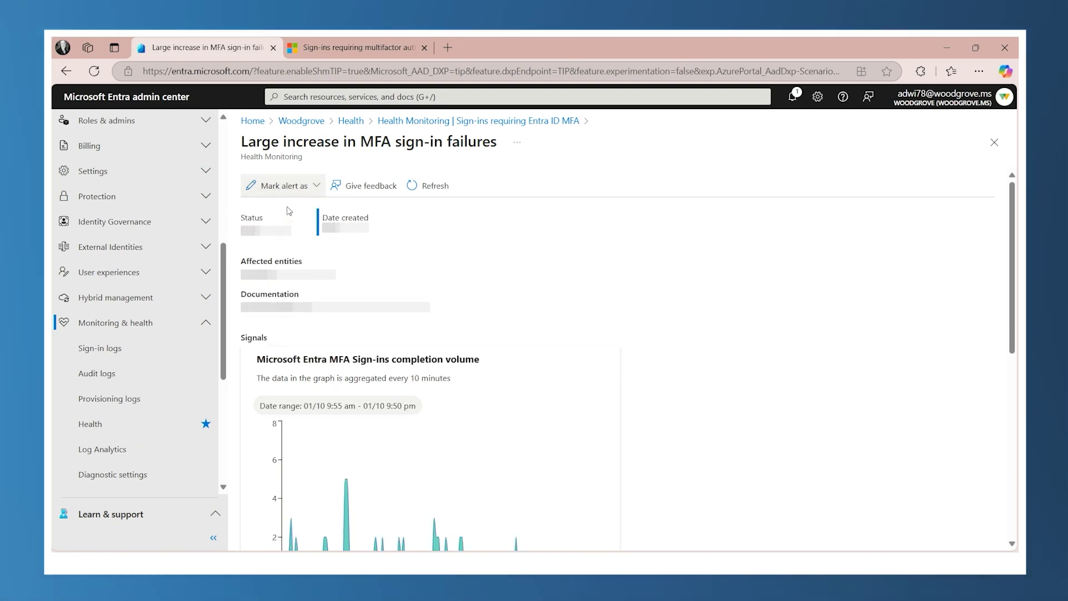